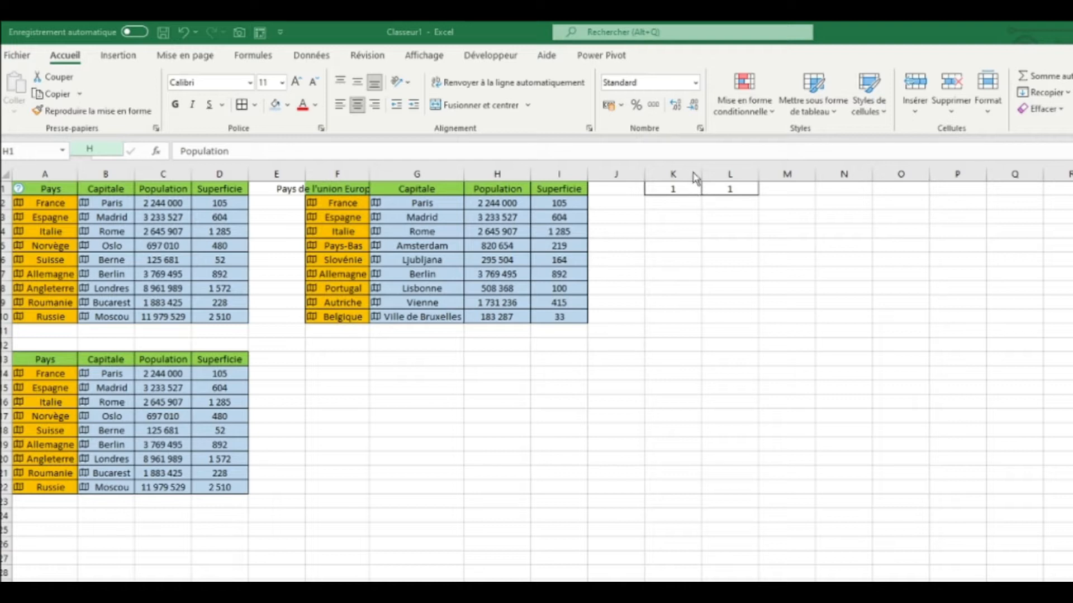
# - Insert a blank column before column L, between the two cells containing 1
pyautogui.click(729, 175)
pyautogui.click(729, 174)
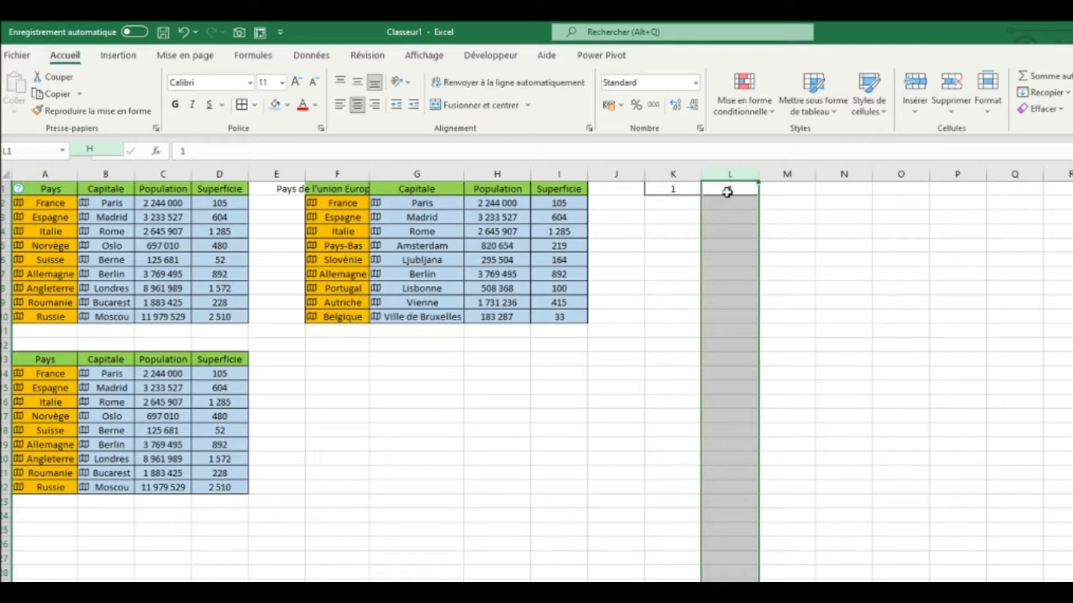
pyautogui.rightClick(738, 179)
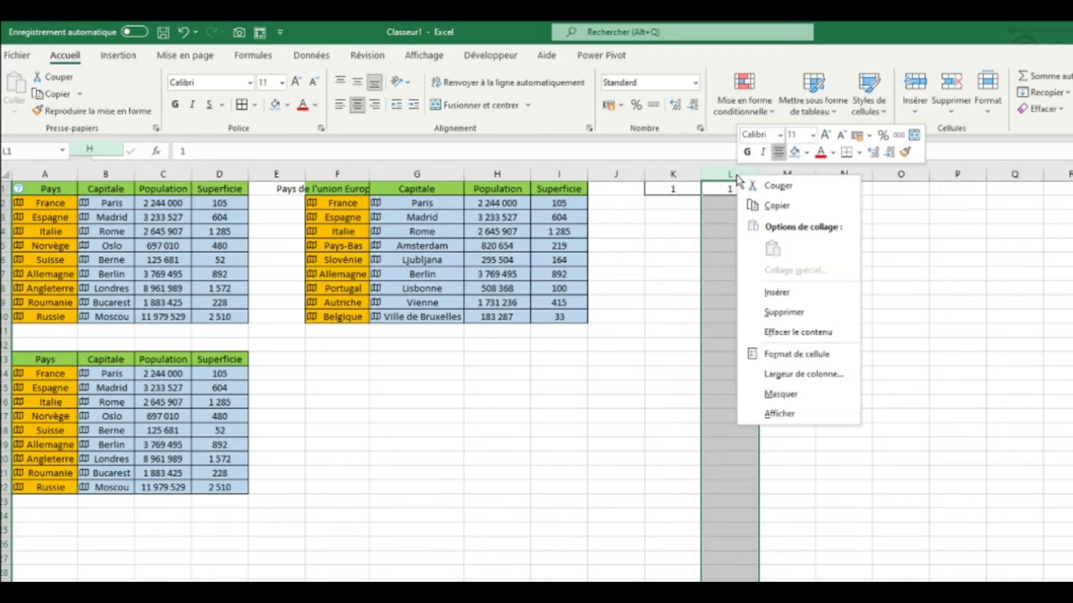
pyautogui.click(797, 293)
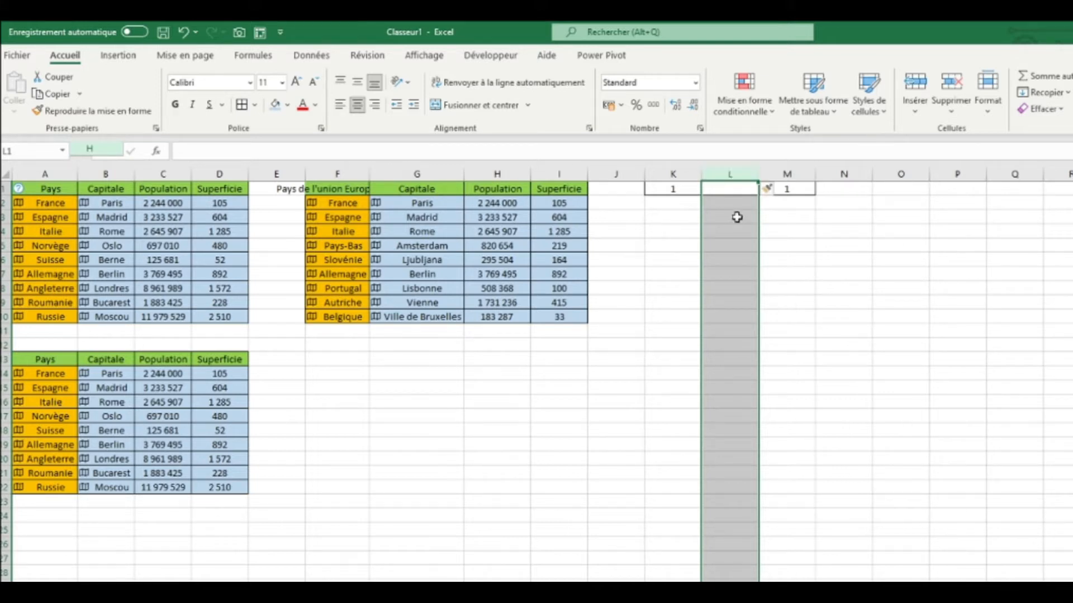
pyautogui.click(733, 217)
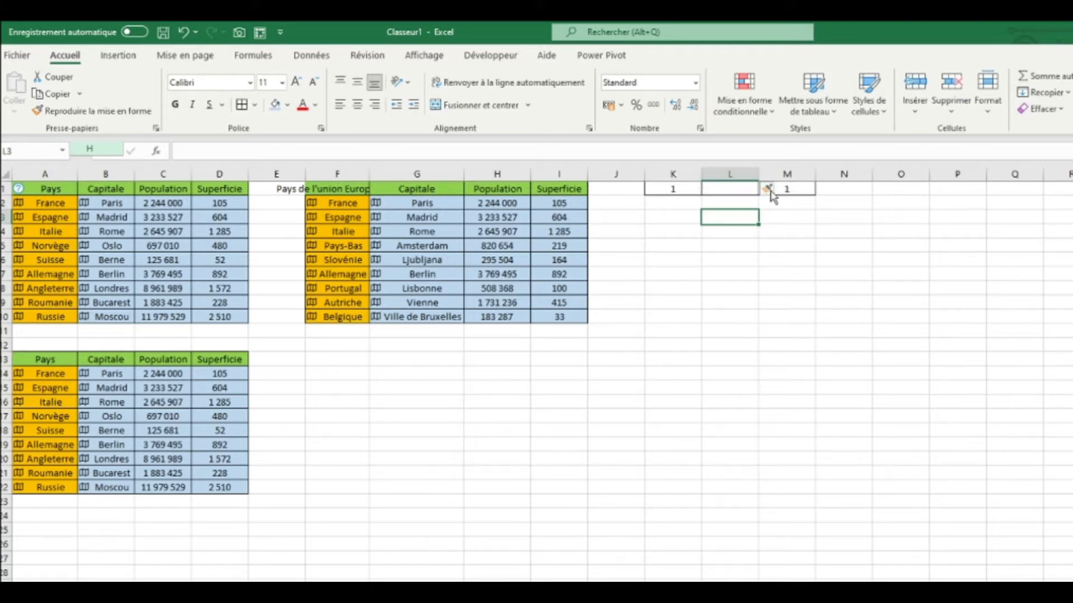
pyautogui.click(746, 244)
pyautogui.click(722, 326)
pyautogui.click(738, 259)
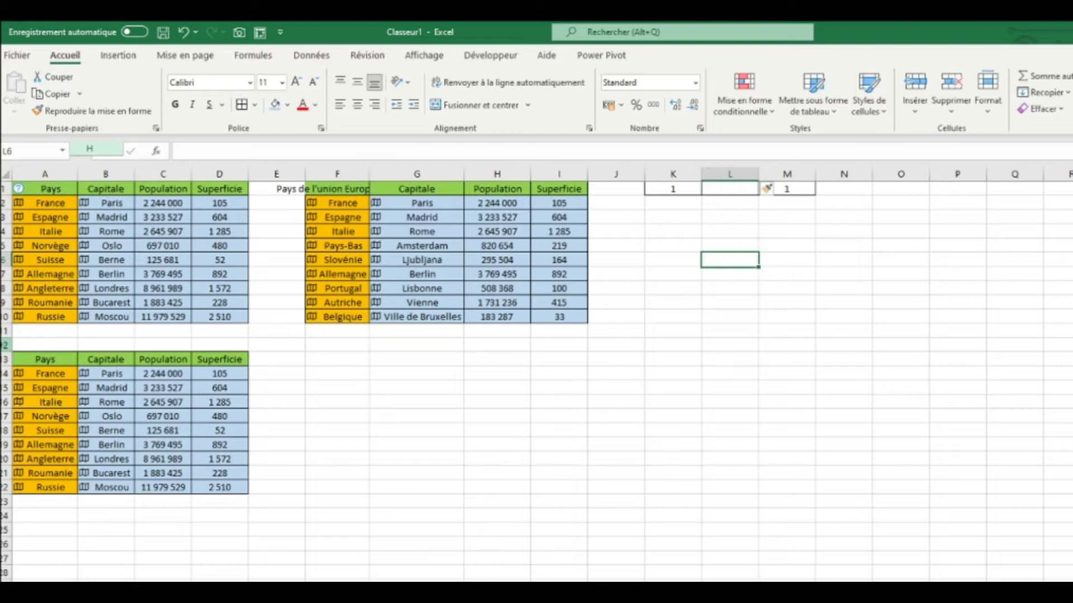
# - Insert one blank row above row 12, between the two tables on the left
pyautogui.click(6, 345)
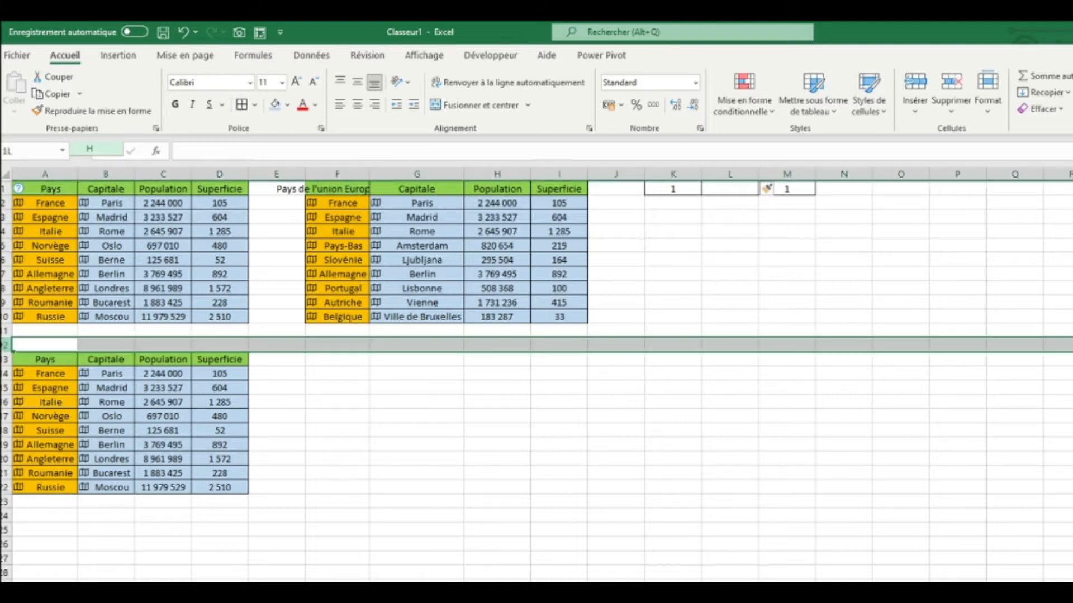
pyautogui.rightClick(7, 345)
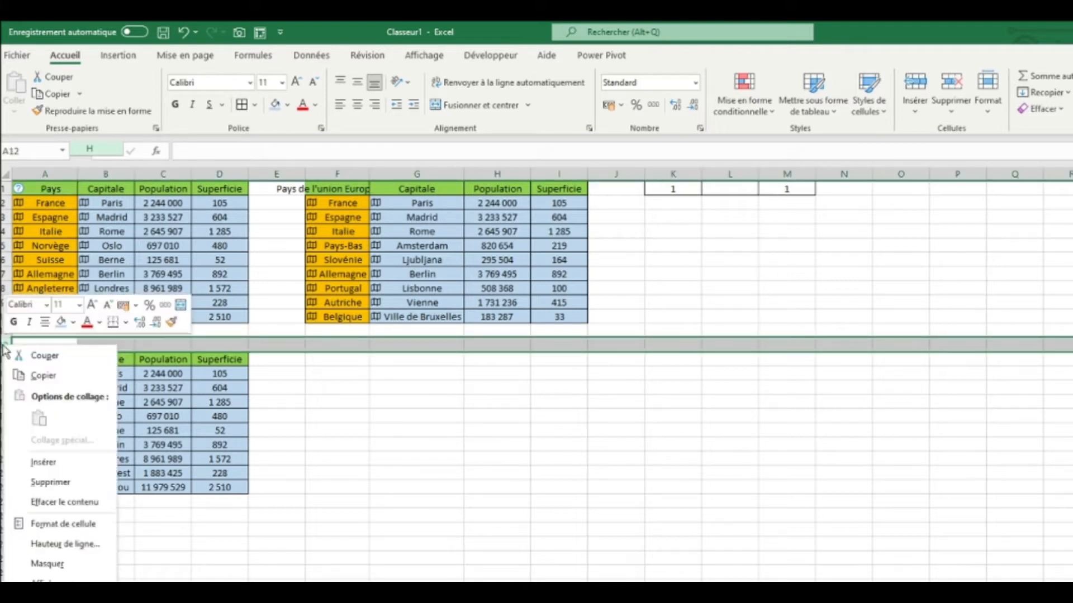
pyautogui.click(64, 464)
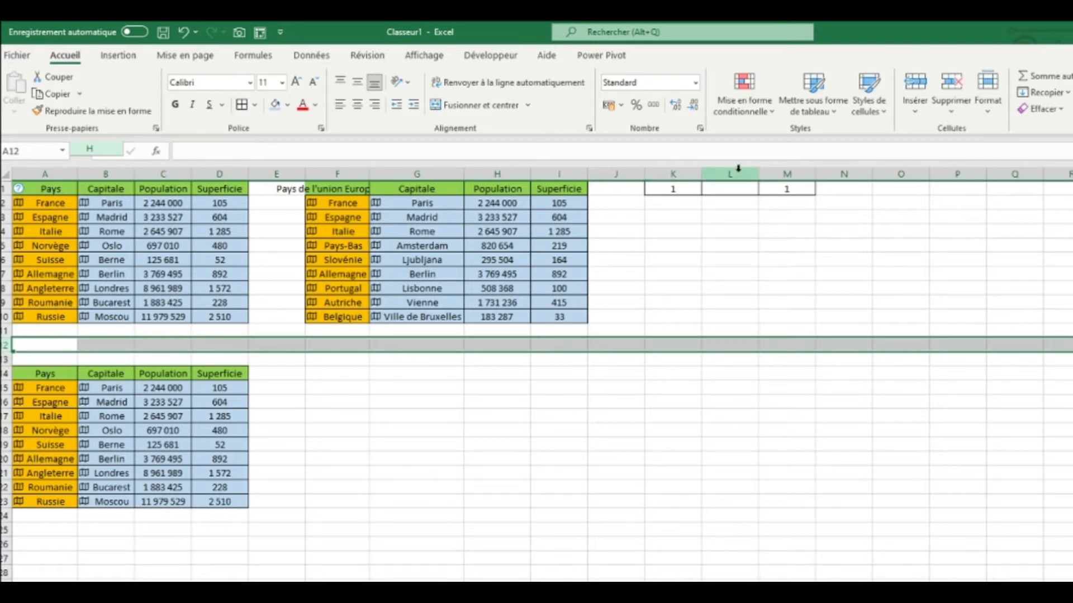
# - Insert three blank columns at once before column L, using columns L to N as the selection
pyautogui.moveTo(733, 170); pyautogui.dragTo(829, 171)
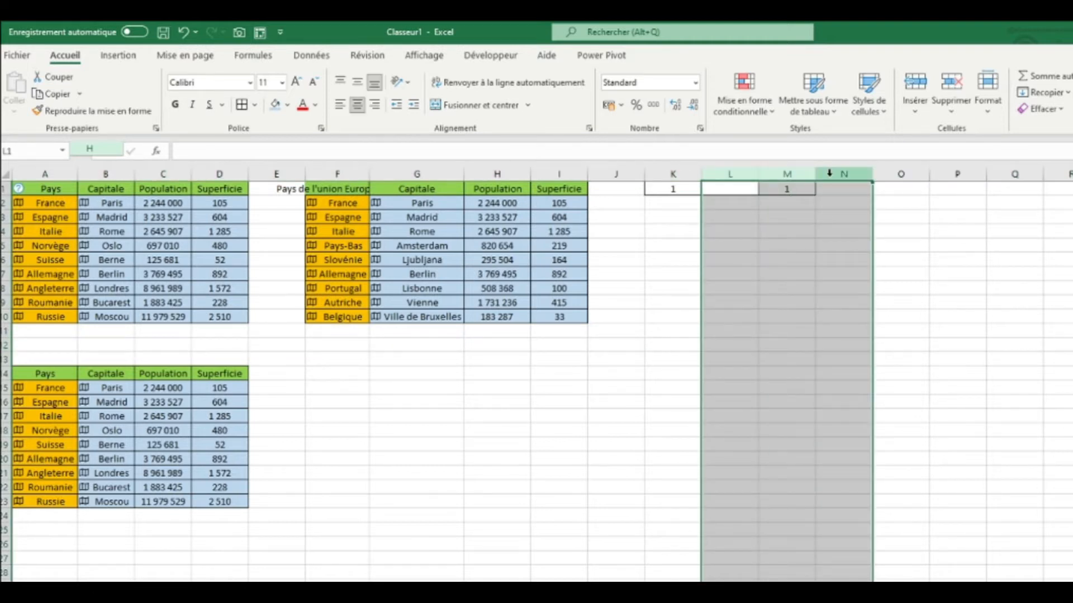
pyautogui.rightClick(795, 177)
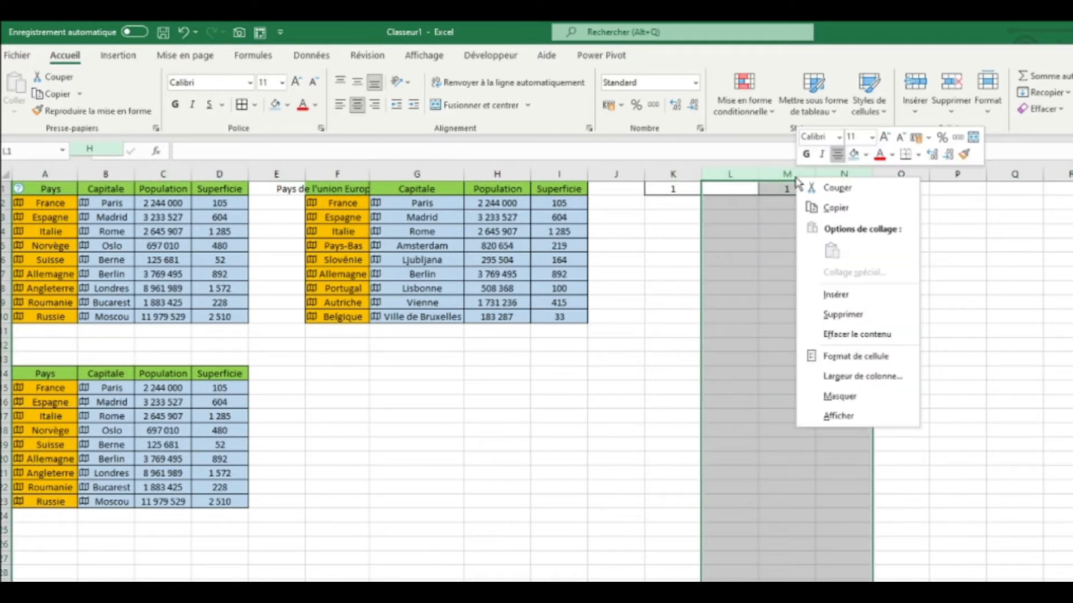
pyautogui.click(855, 292)
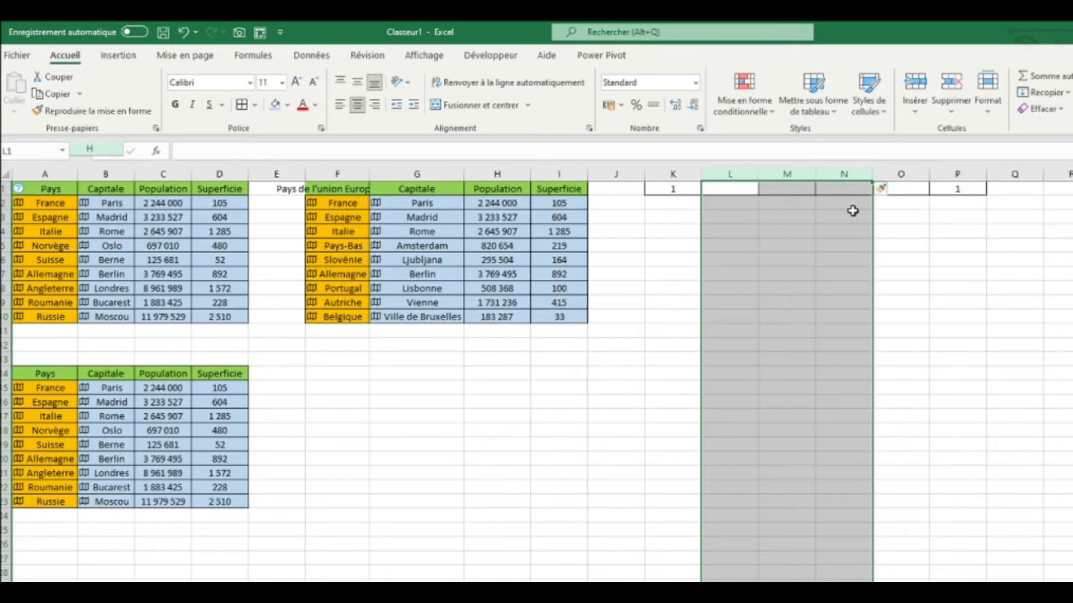
# - Insert two blank rows at once above row 12, using rows 12 and 13 as the selection
pyautogui.moveTo(5, 343); pyautogui.dragTo(5, 358)
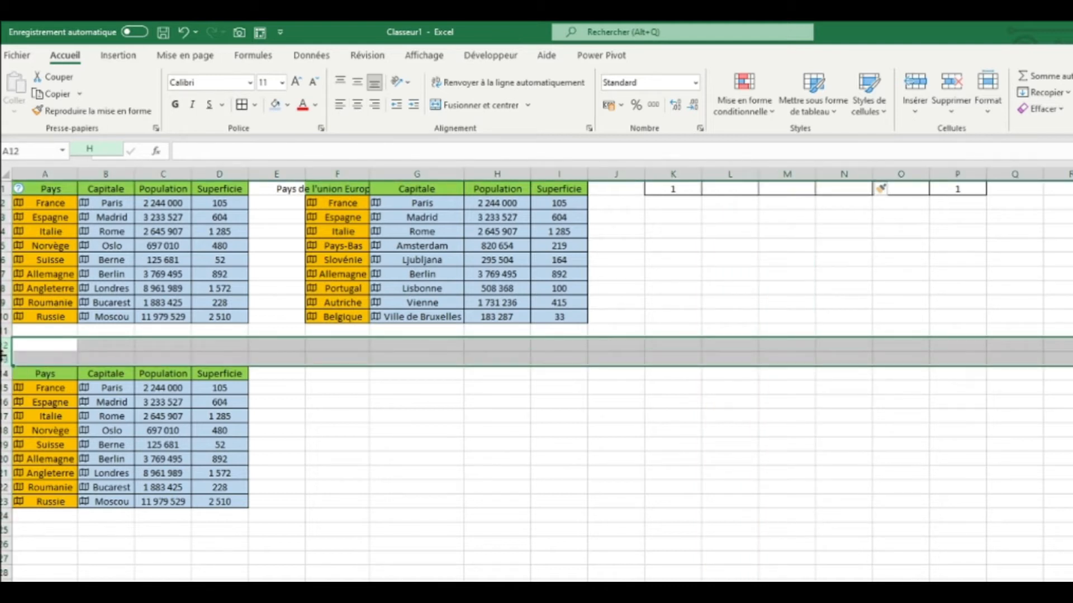
pyautogui.rightClick(4, 353)
pyautogui.click(54, 474)
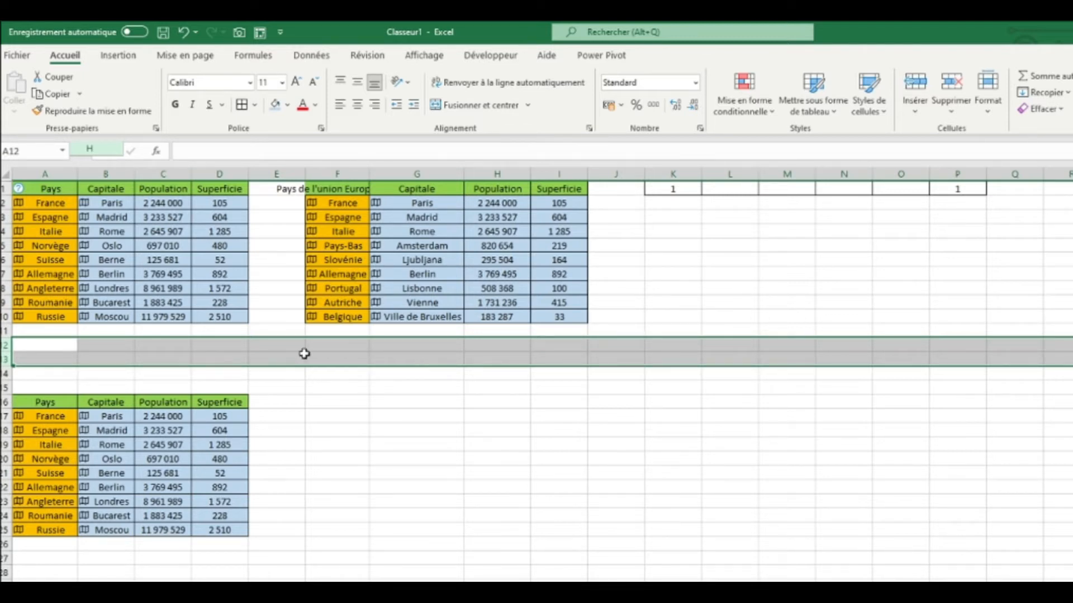
pyautogui.click(168, 358)
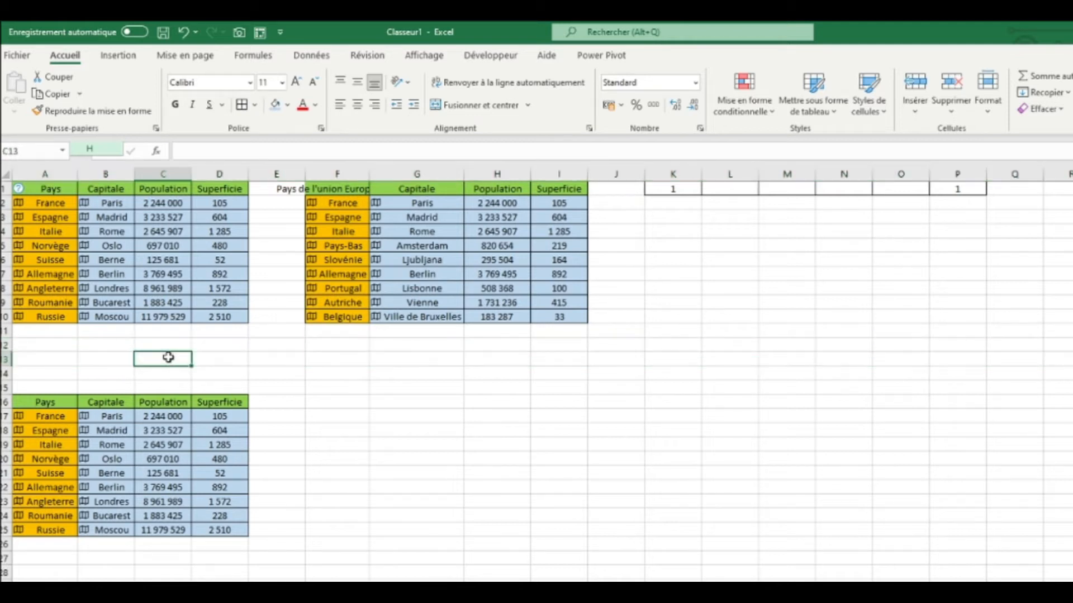
# - Insert a column before column J, directly beside the Superficie column of the European Union table
pyautogui.click(618, 174)
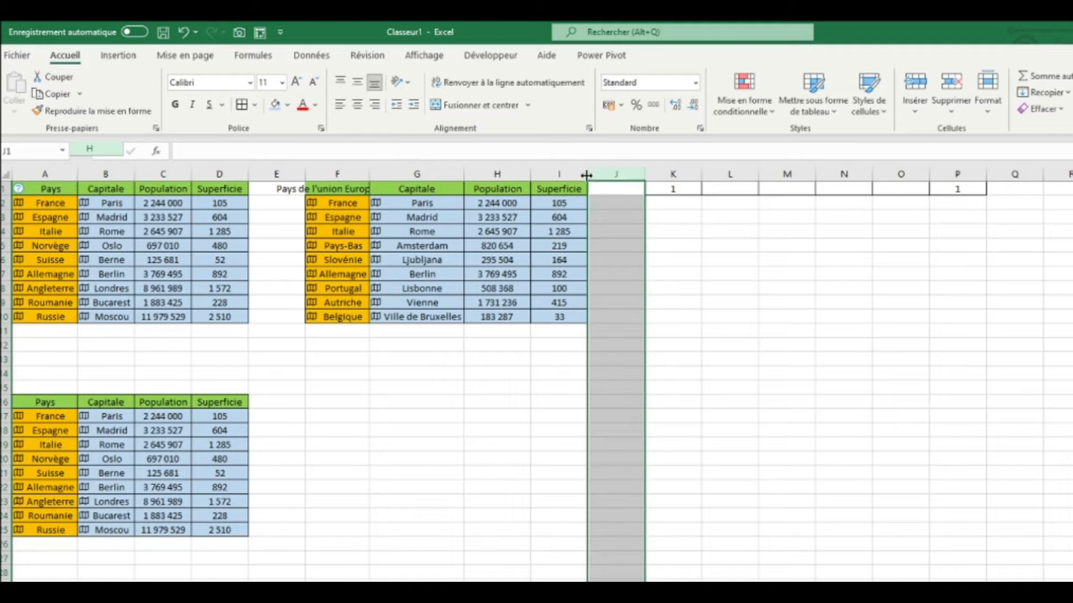
pyautogui.rightClick(619, 174)
pyautogui.click(688, 297)
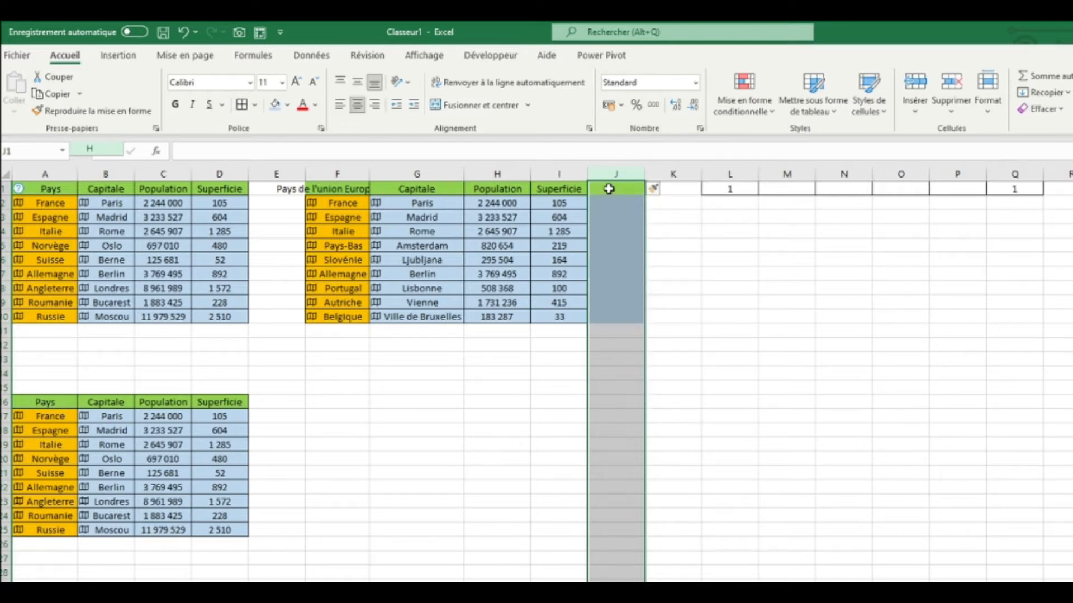
pyautogui.click(613, 308)
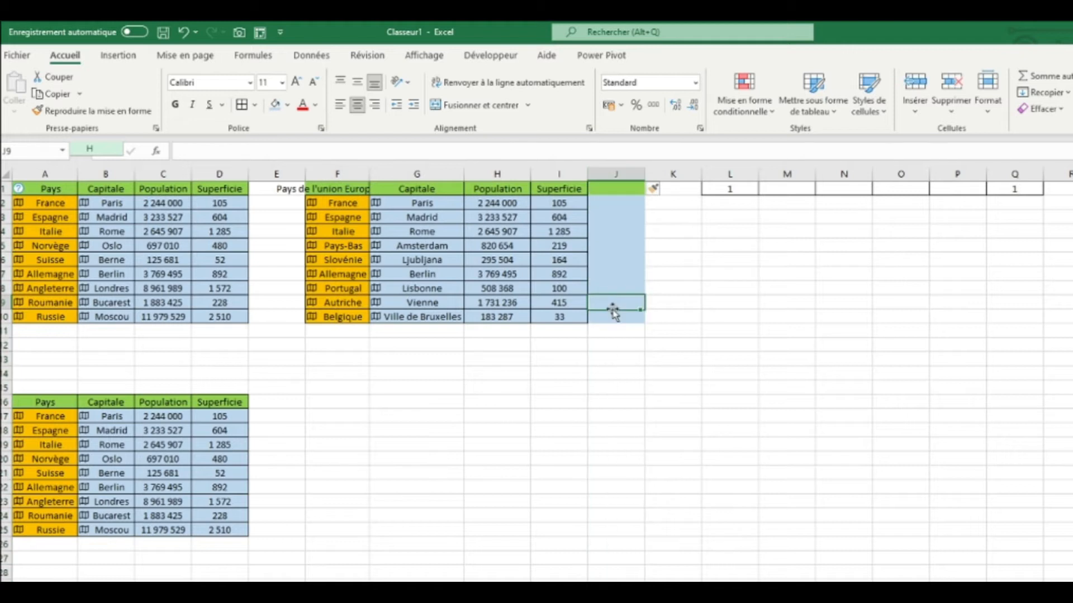
pyautogui.click(614, 317)
pyautogui.click(619, 244)
pyautogui.click(614, 190)
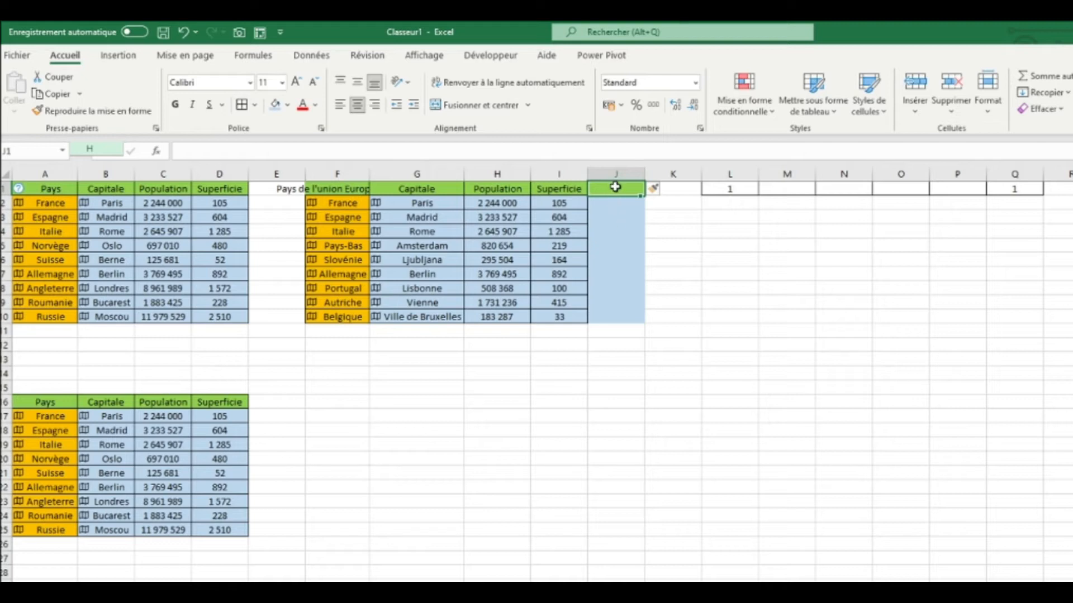
pyautogui.moveTo(613, 202); pyautogui.dragTo(614, 259)
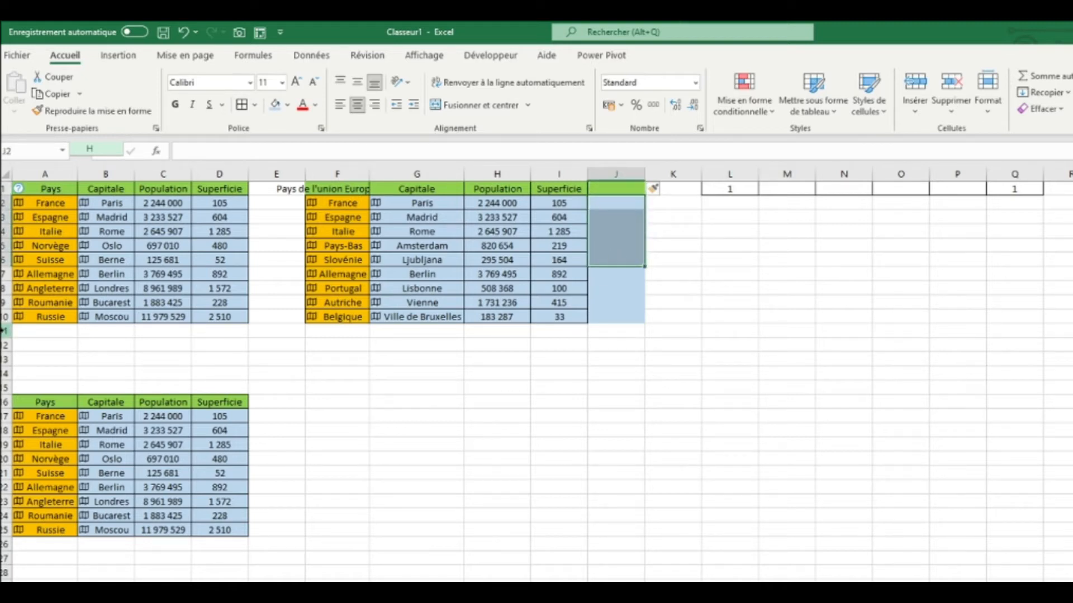
# - Insert a row above row 11, directly below the two upper tables
pyautogui.click(4, 330)
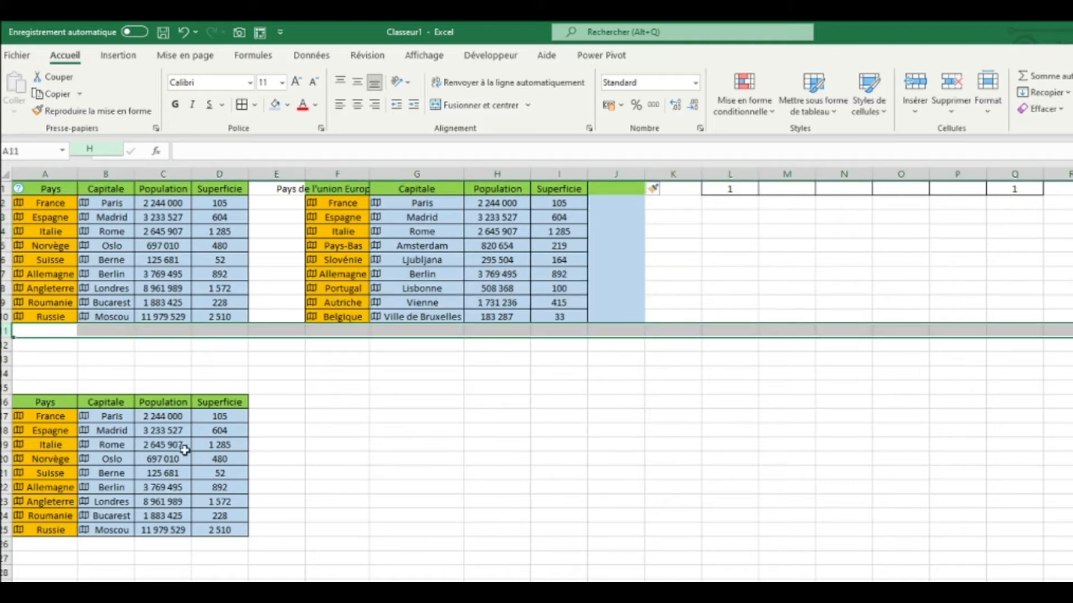
pyautogui.rightClick(4, 330)
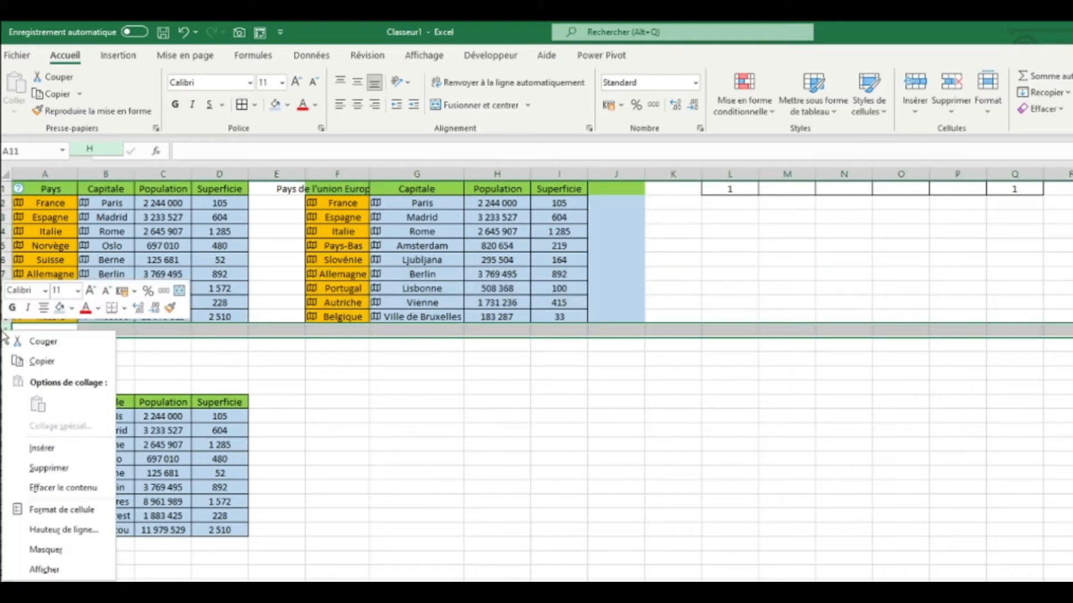
pyautogui.click(71, 452)
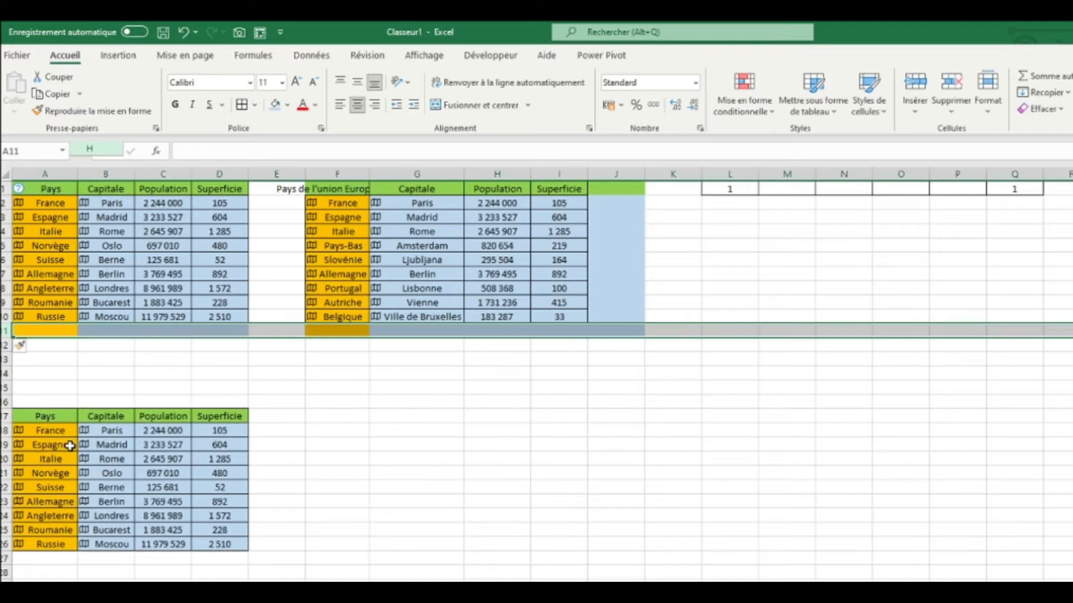
pyautogui.click(159, 330)
pyautogui.click(215, 332)
pyautogui.click(42, 331)
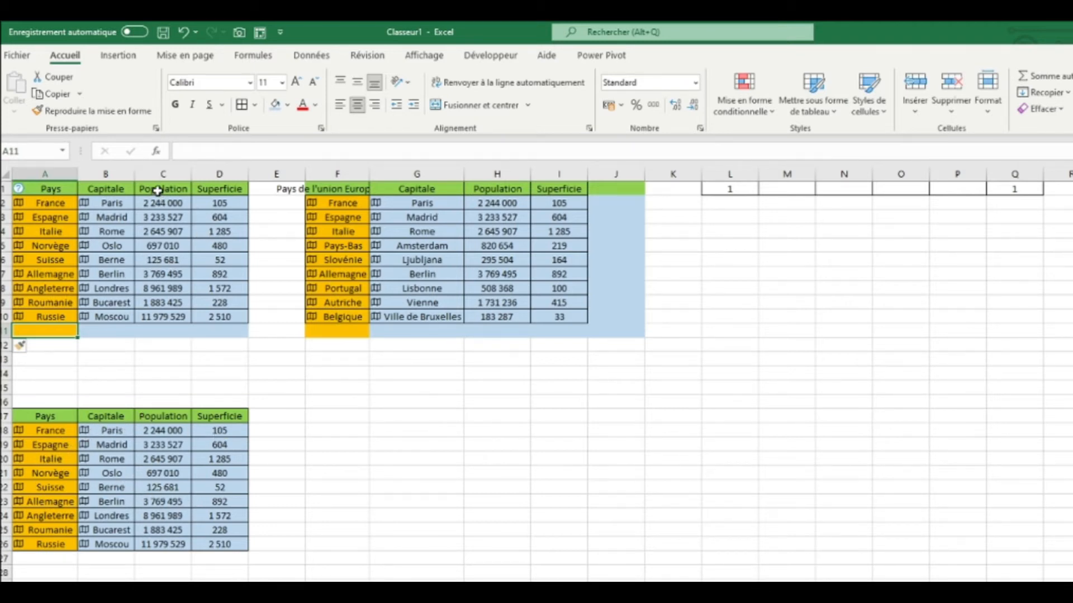
# - Insert cells at C1:C10 before the first table's Population column, shifting the existing cells to the right
pyautogui.moveTo(160, 191); pyautogui.dragTo(159, 318)
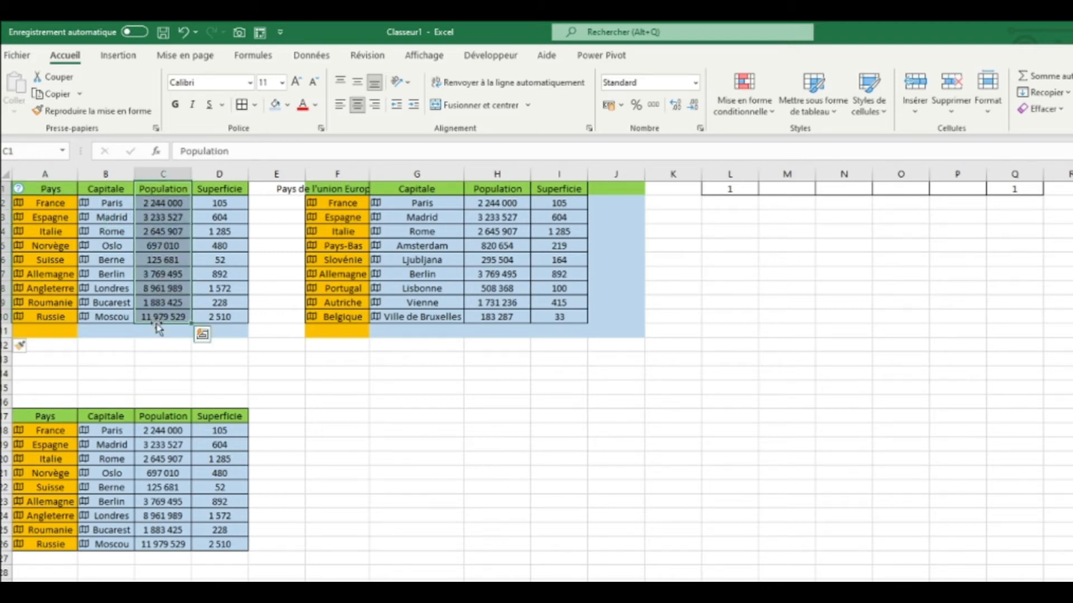
pyautogui.rightClick(163, 247)
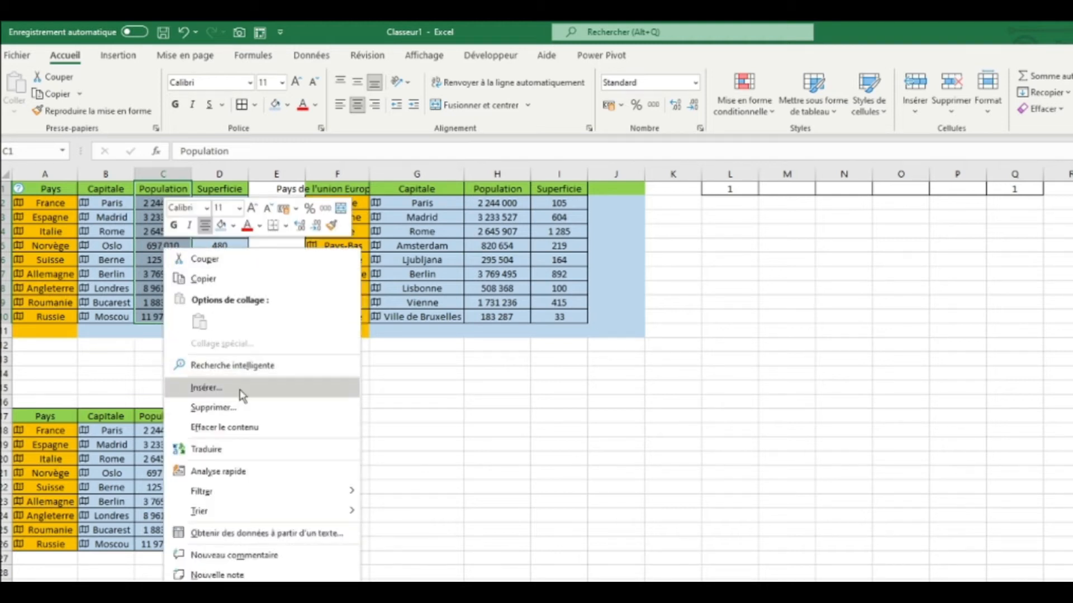
pyautogui.click(241, 391)
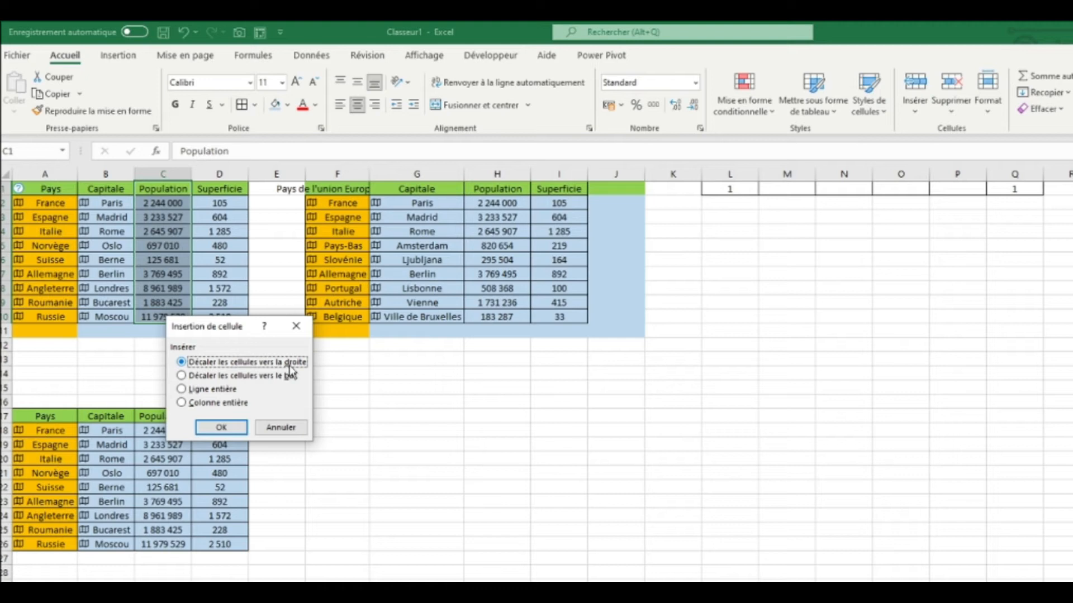
pyautogui.click(226, 430)
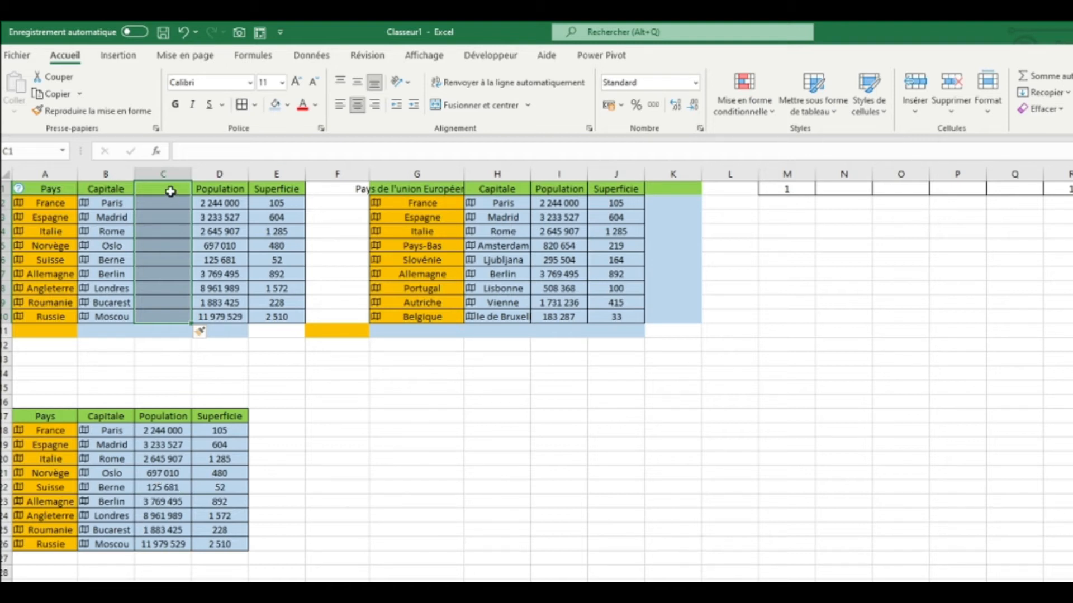
# - Enter the header "Devise" in cell C1 of the first table's new column
pyautogui.click(170, 189)
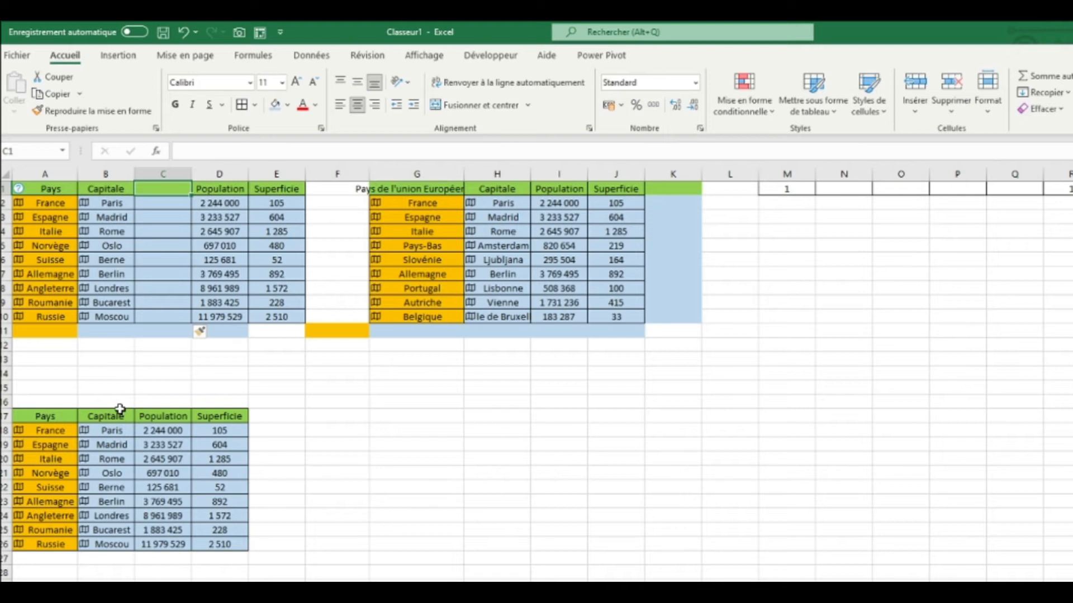
pyautogui.write('De')
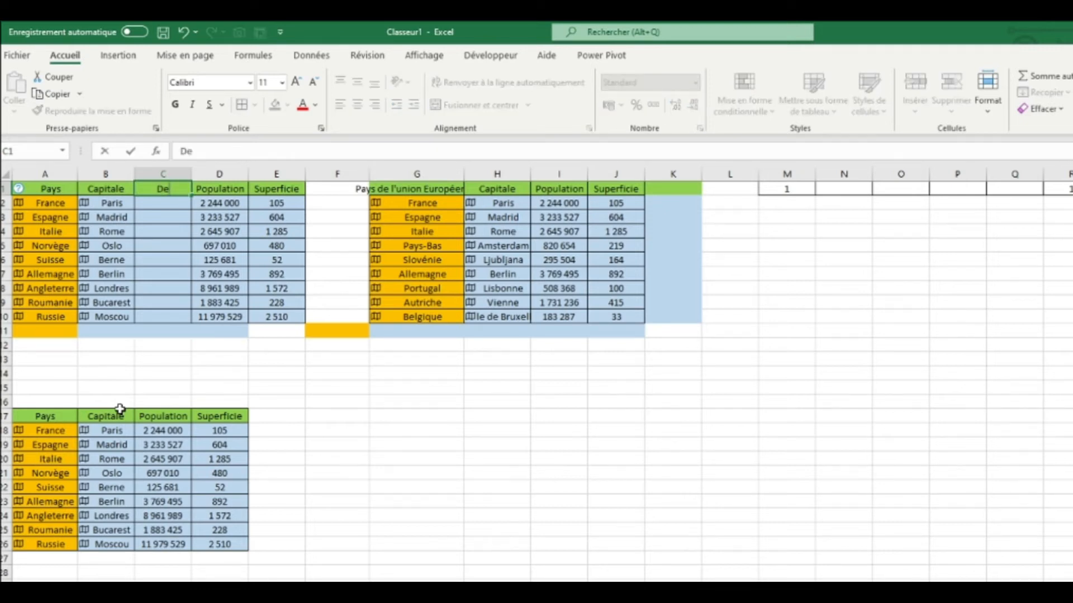
pyautogui.write('vise')
pyautogui.press('Return')
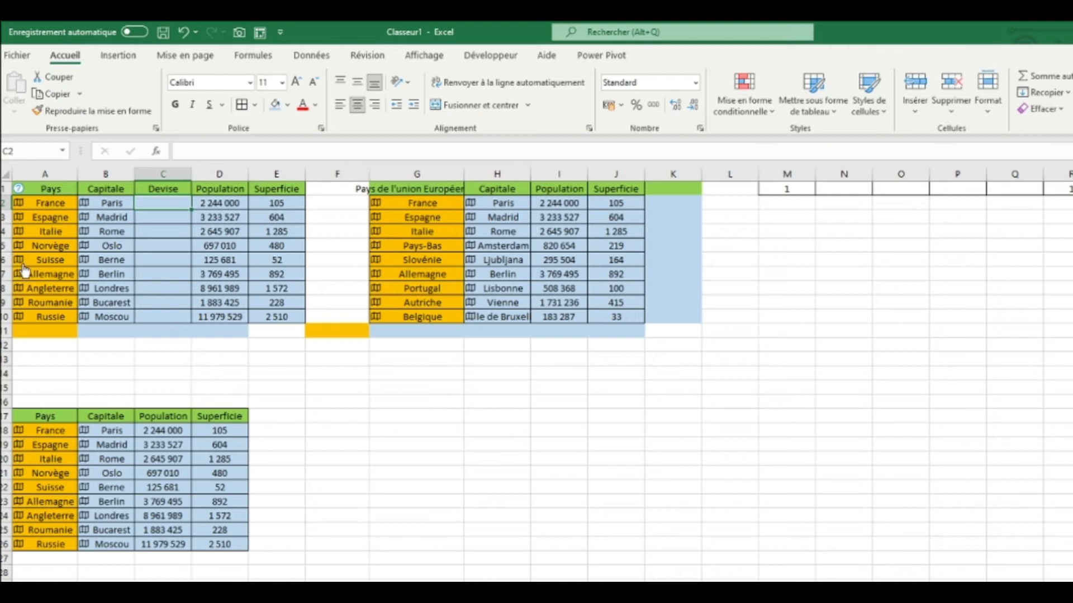
# - Insert cells across A6:E6 above the first table's Suisse entry, shifting the existing cells down
pyautogui.click(47, 261)
pyautogui.moveTo(48, 260); pyautogui.dragTo(303, 262)
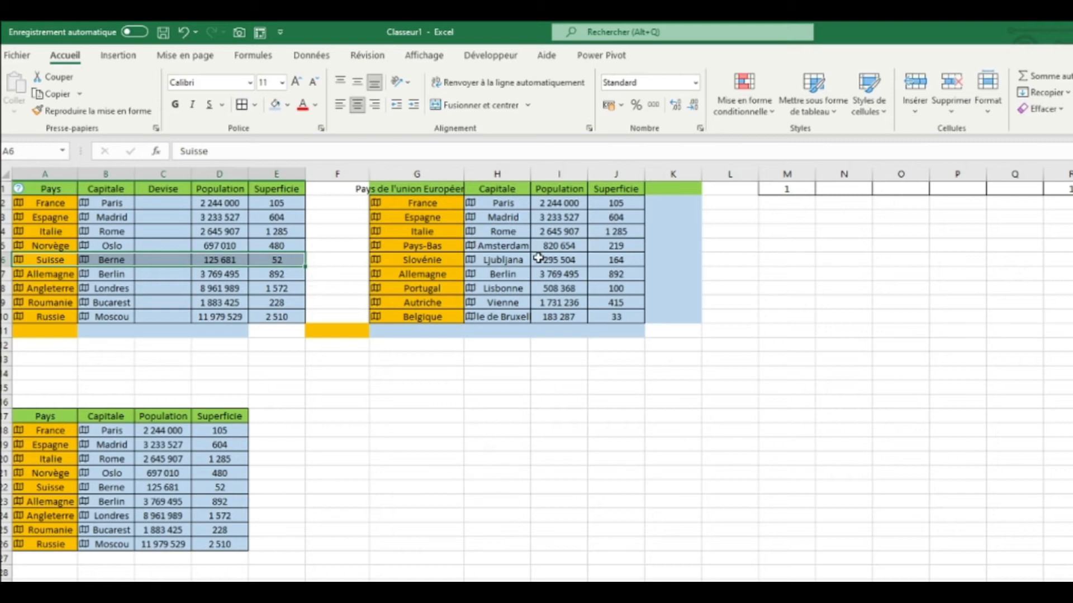
pyautogui.moveTo(20, 261); pyautogui.dragTo(278, 266)
pyautogui.rightClick(40, 260)
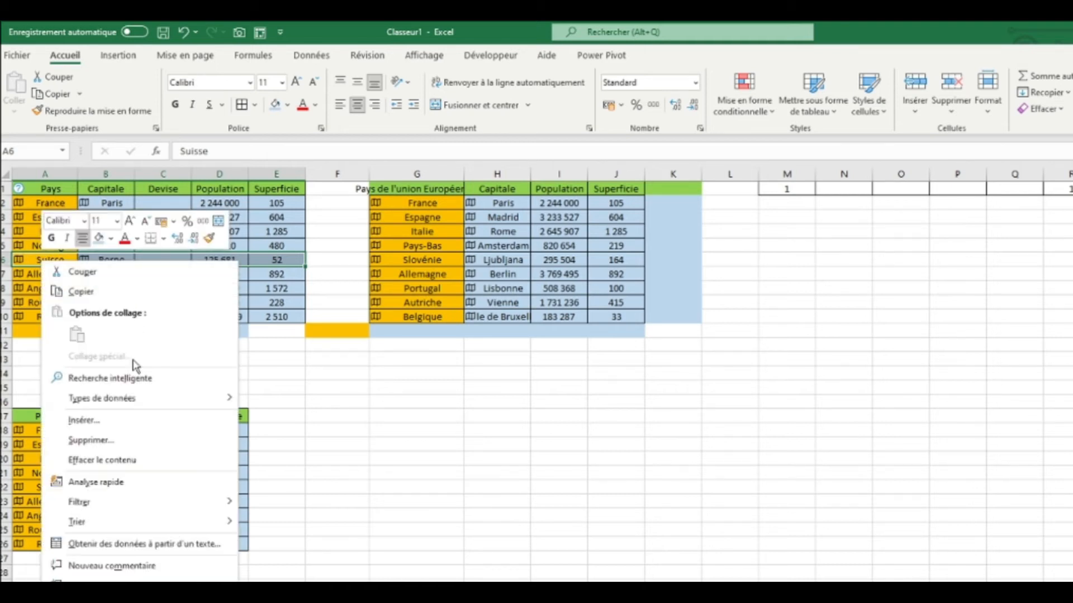
pyautogui.click(137, 421)
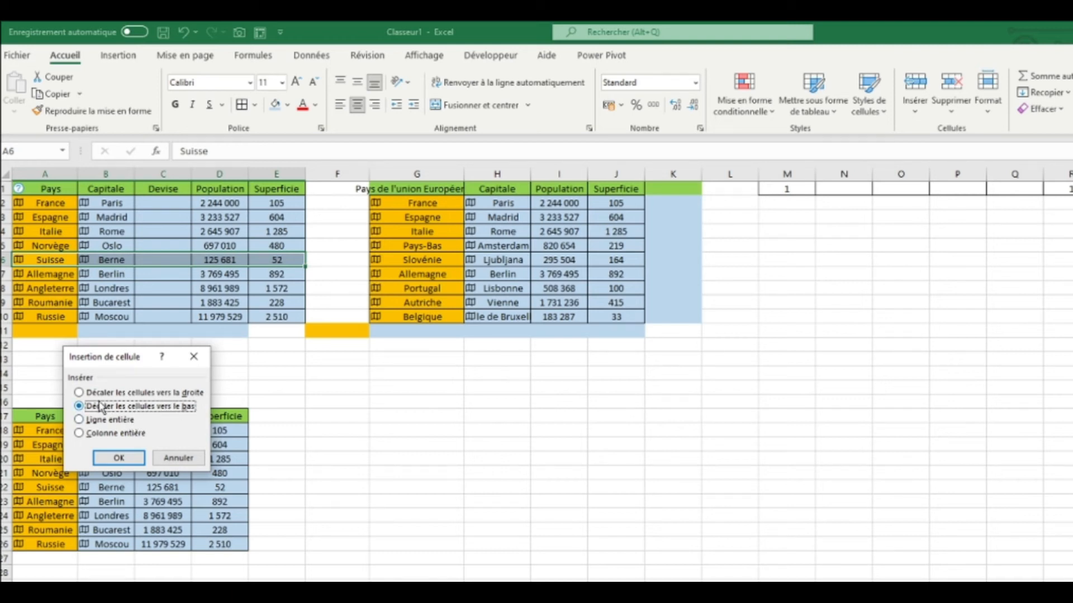
pyautogui.click(120, 459)
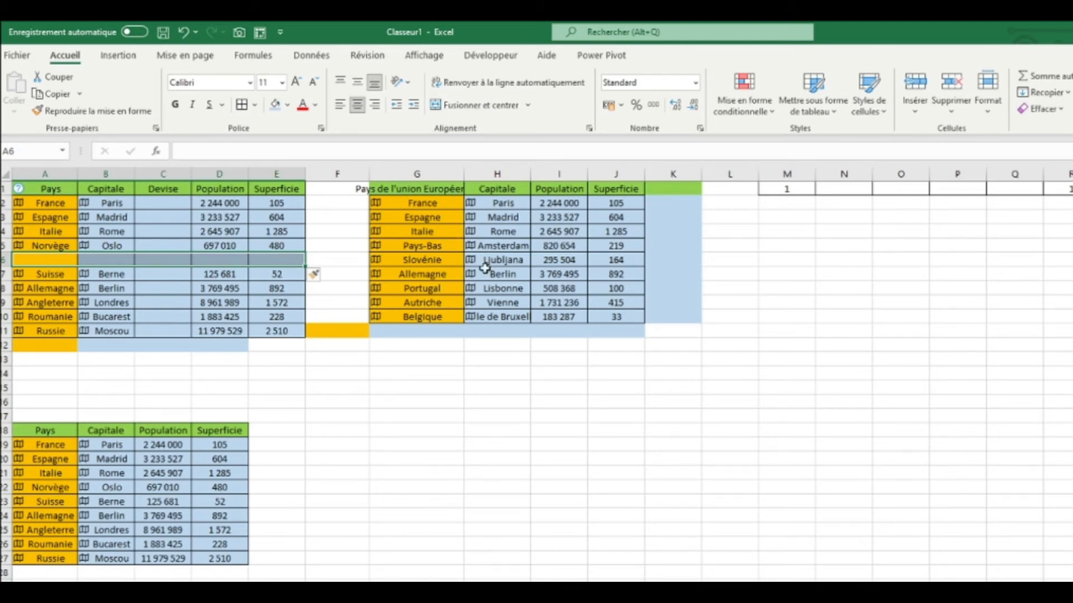
pyautogui.click(61, 260)
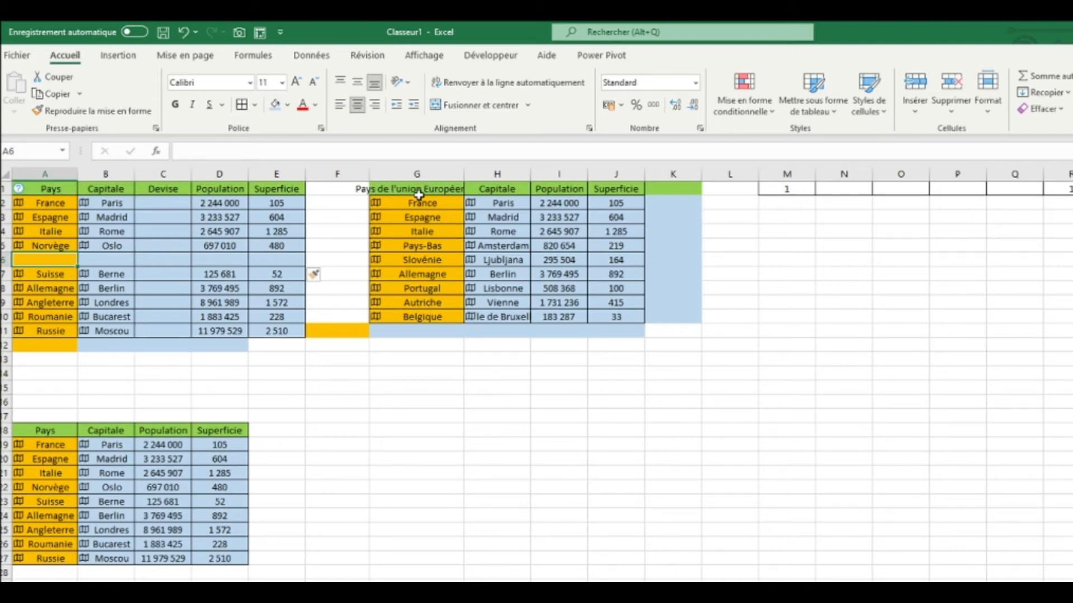
# - Widen column G until the "Pays de l'union Européenne" header fits, and narrow it again to less than the header's length
pyautogui.click(437, 192)
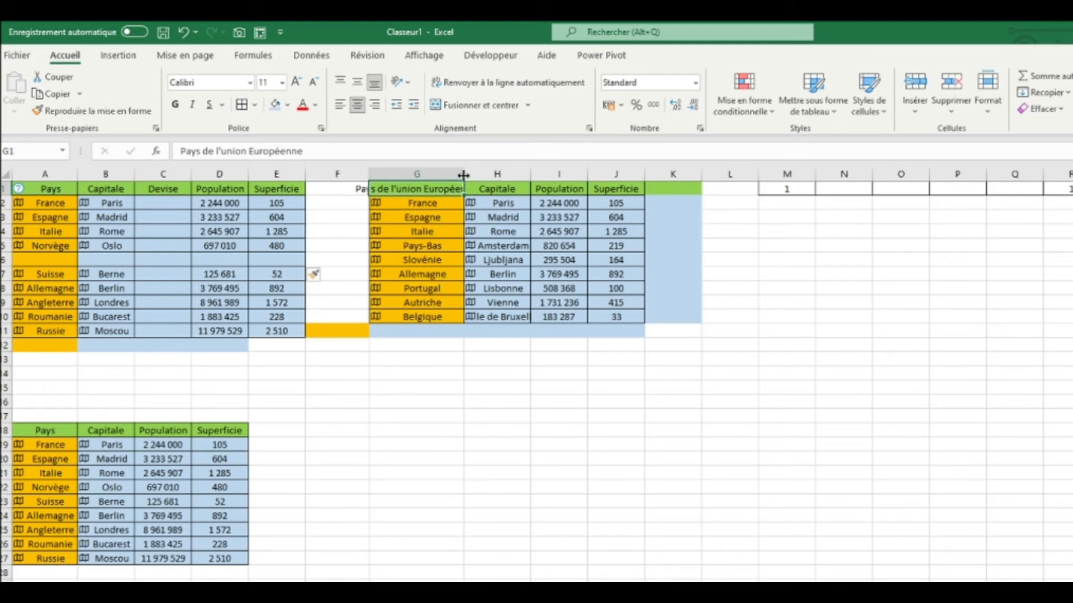
pyautogui.moveTo(463, 175); pyautogui.dragTo(506, 175)
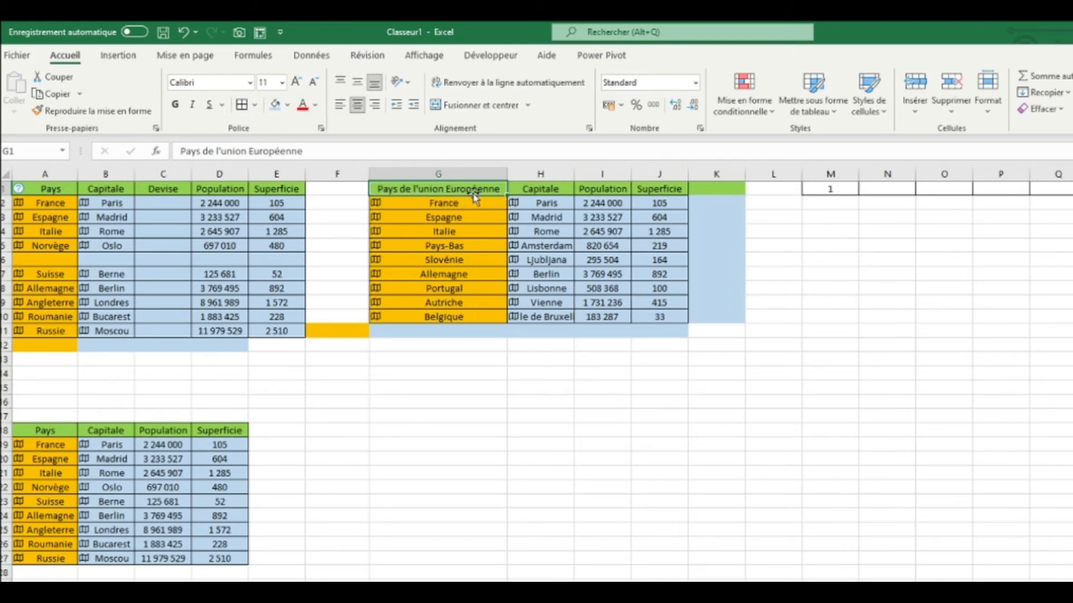
pyautogui.moveTo(505, 174); pyautogui.dragTo(471, 176)
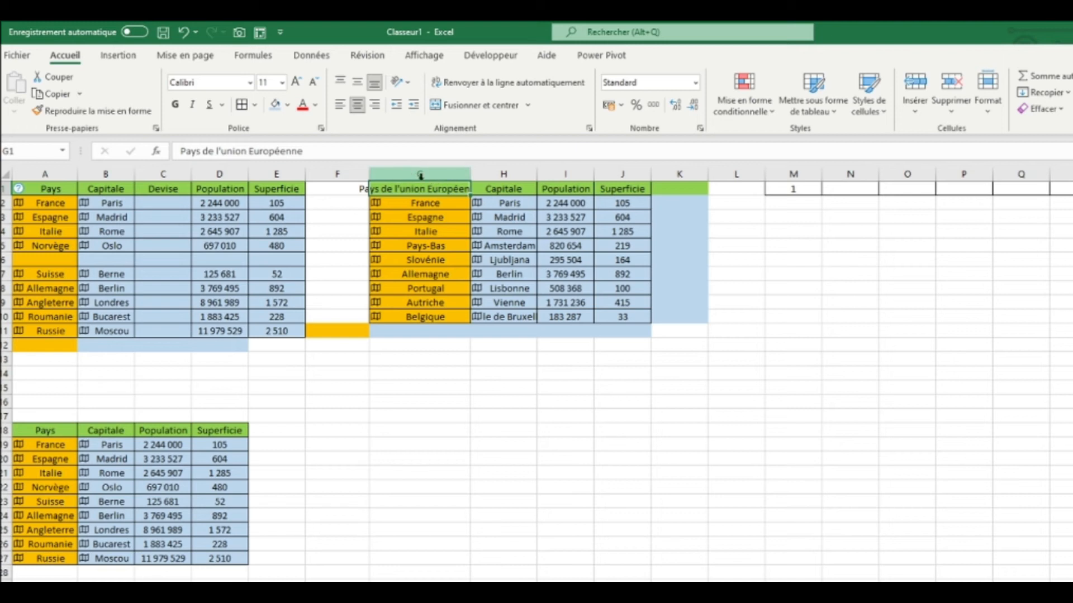
pyautogui.moveTo(469, 174); pyautogui.dragTo(457, 174)
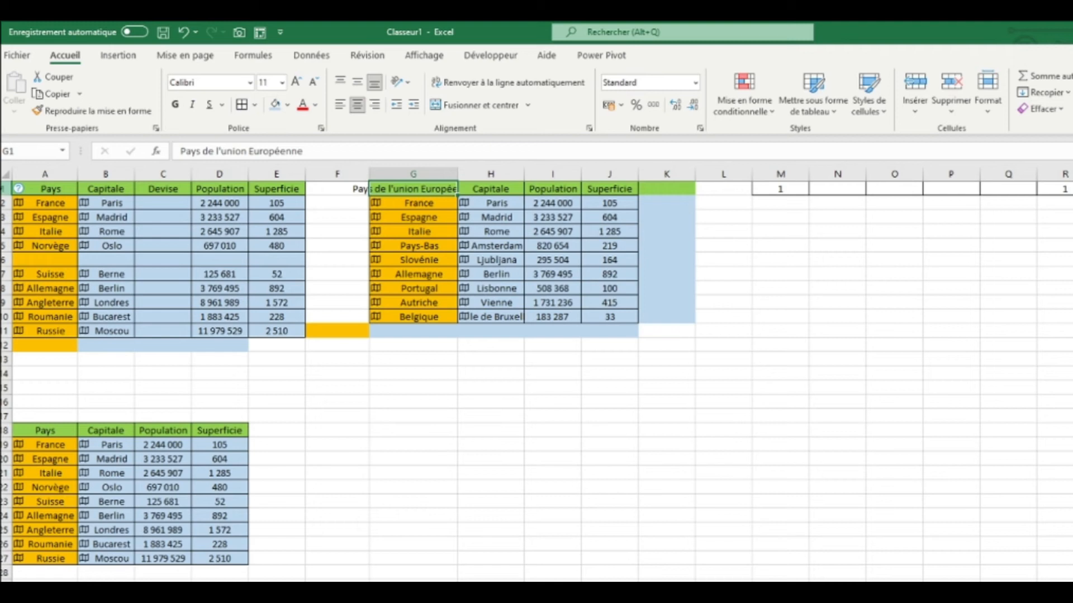
# - Increase row 1's height to about 33.75 and wrap the "Pays de l'union Européenne" header in G1, with column G about 17.43 wide
pyautogui.click(4, 195)
pyautogui.click(5, 196)
pyautogui.moveTo(4, 196); pyautogui.dragTo(4, 209)
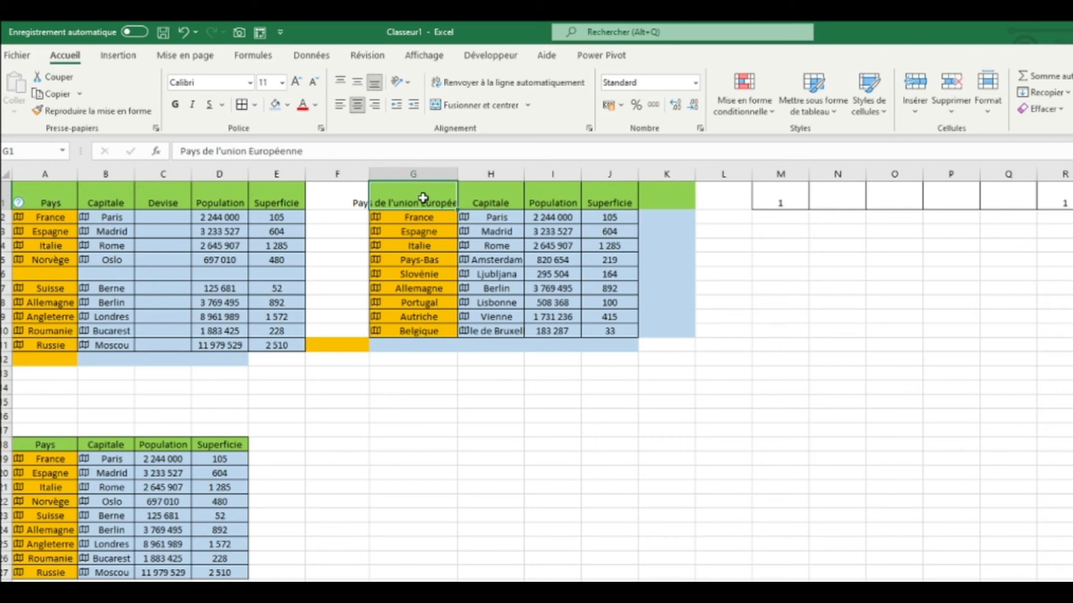
pyautogui.click(510, 84)
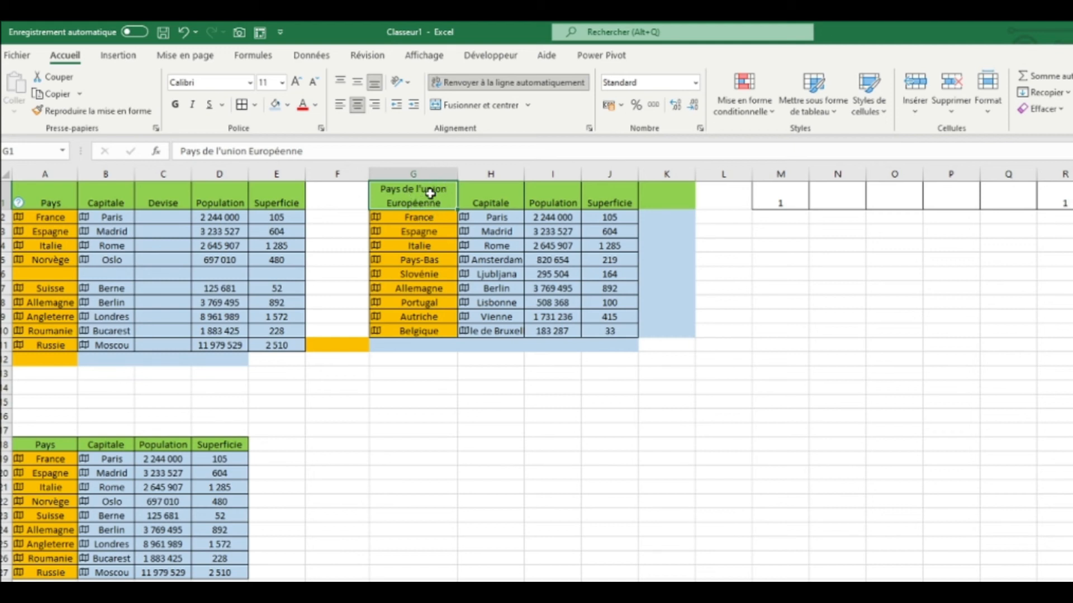
pyautogui.moveTo(456, 172); pyautogui.dragTo(460, 172)
pyautogui.moveTo(4, 210); pyautogui.dragTo(4, 214)
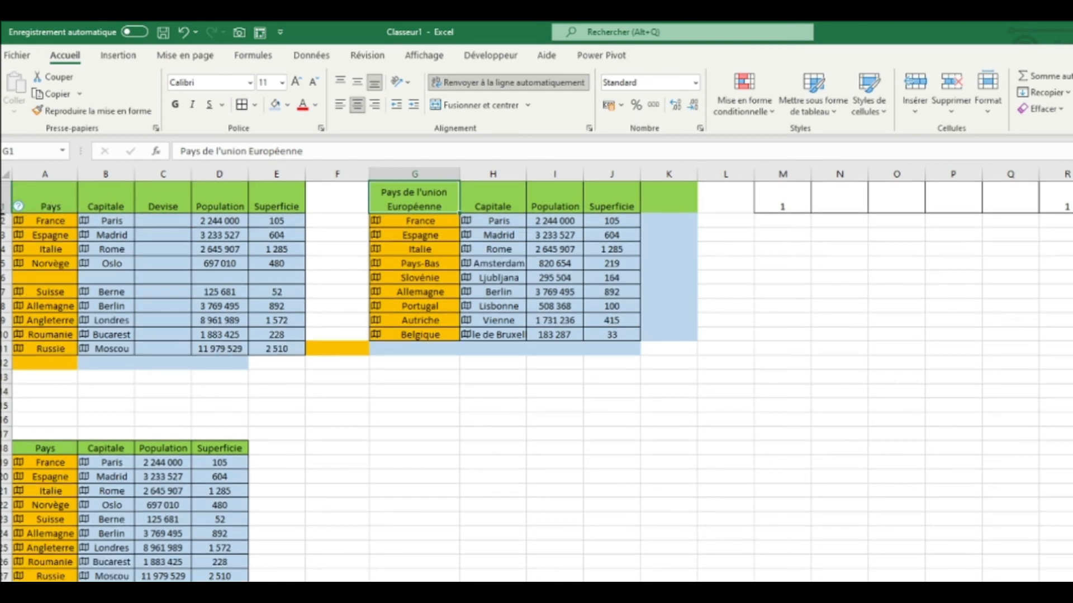
# - Set the width of column G to exactly 16
pyautogui.rightClick(430, 172)
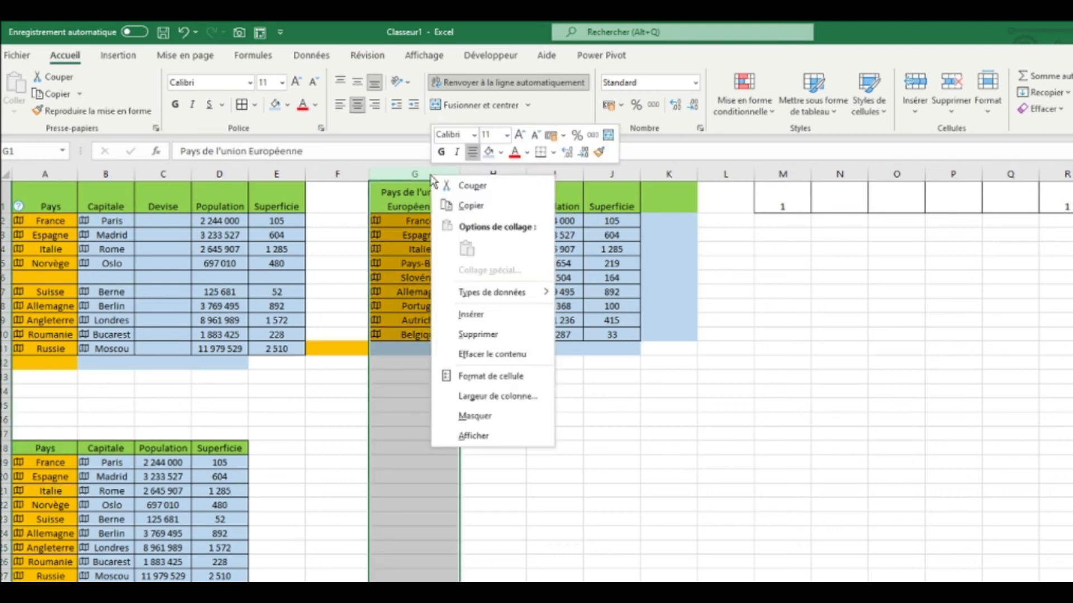
pyautogui.click(502, 398)
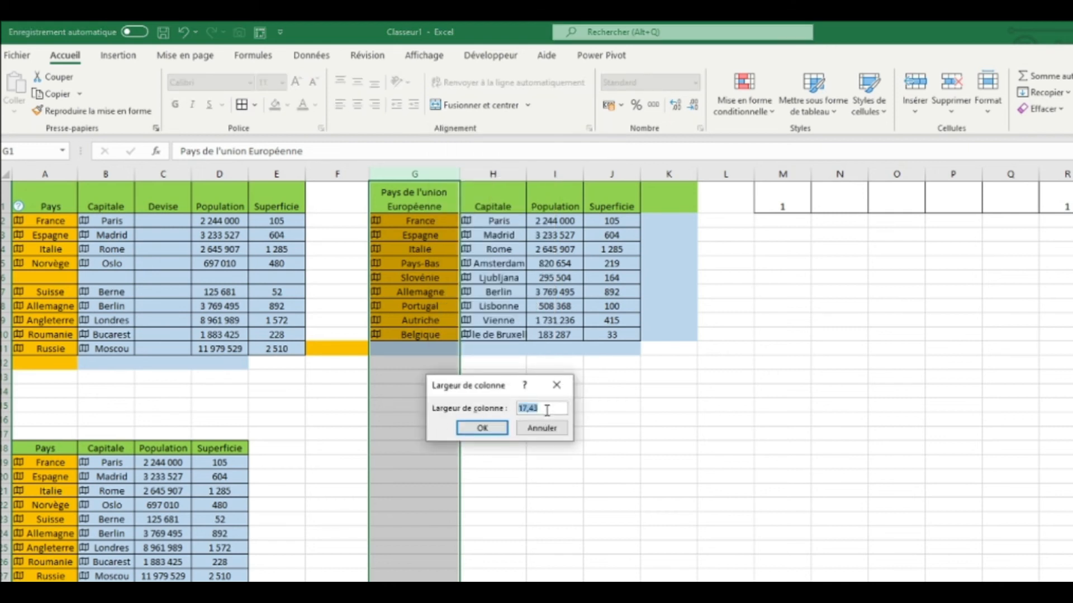
pyautogui.write('16')
pyautogui.press('Return')
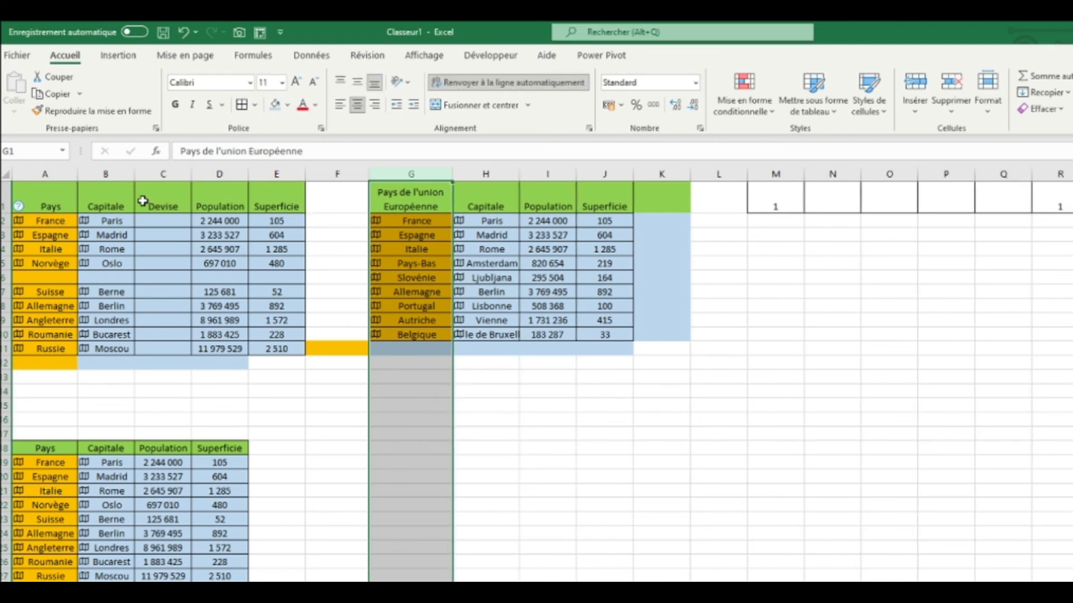
# - Set the height of header row 1 to exactly 34
pyautogui.click(8, 201)
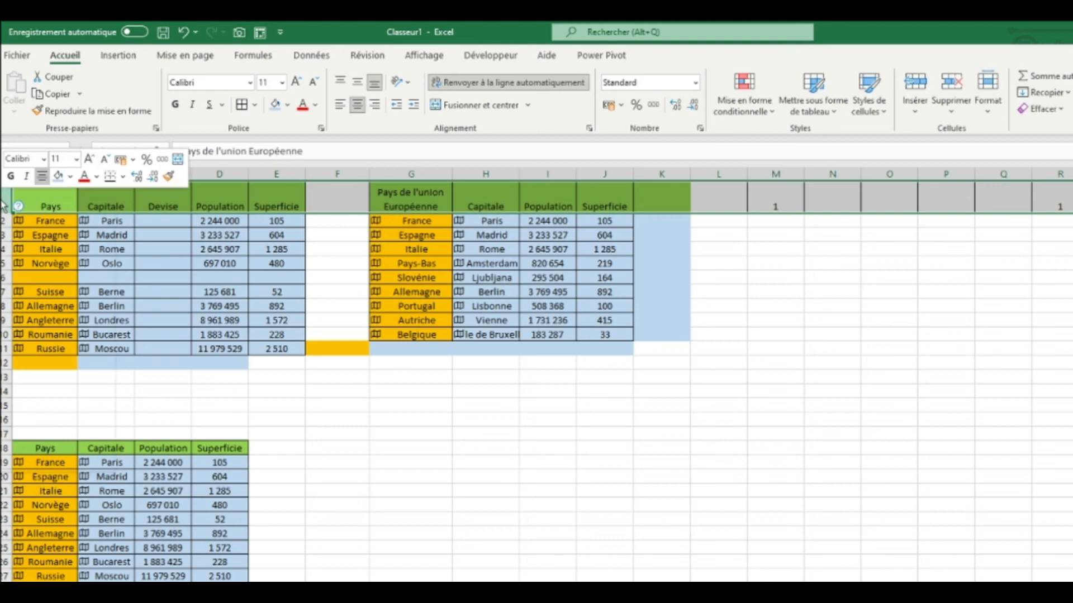
pyautogui.rightClick(9, 202)
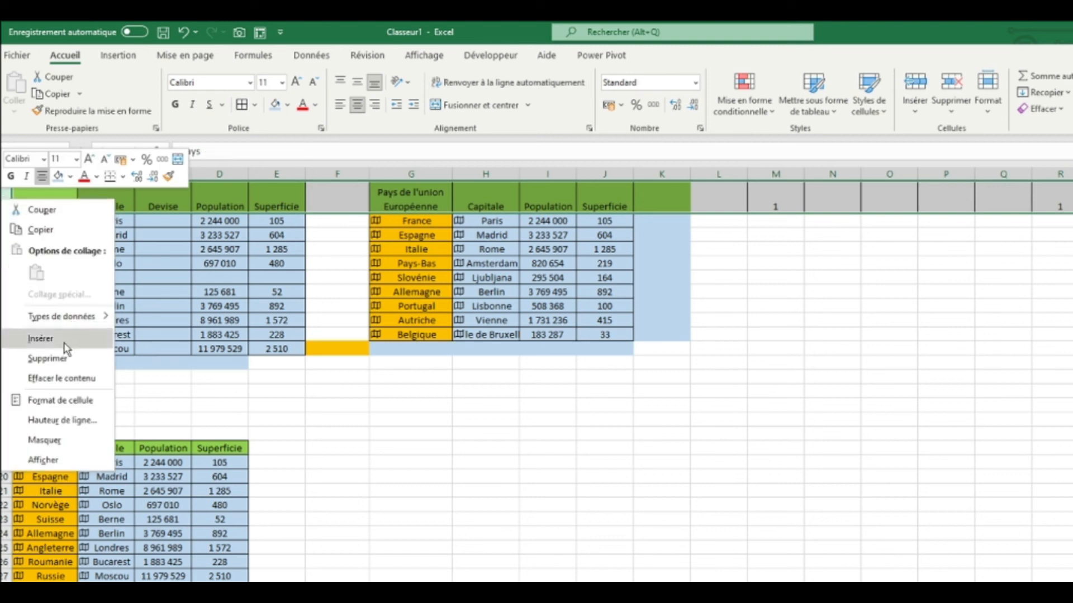
pyautogui.click(73, 424)
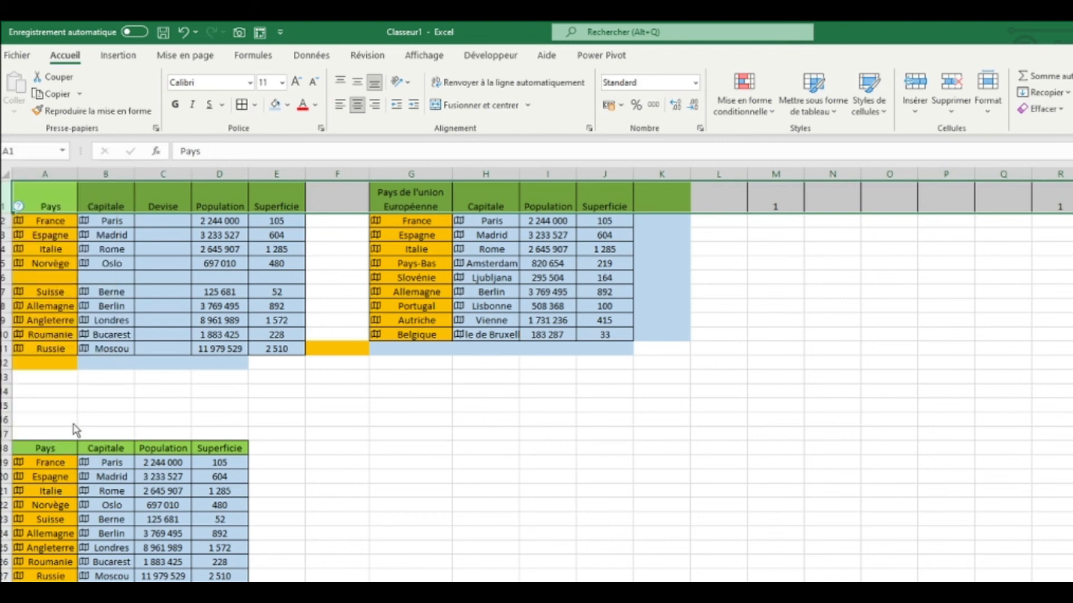
pyautogui.moveTo(92, 417); pyautogui.dragTo(525, 371)
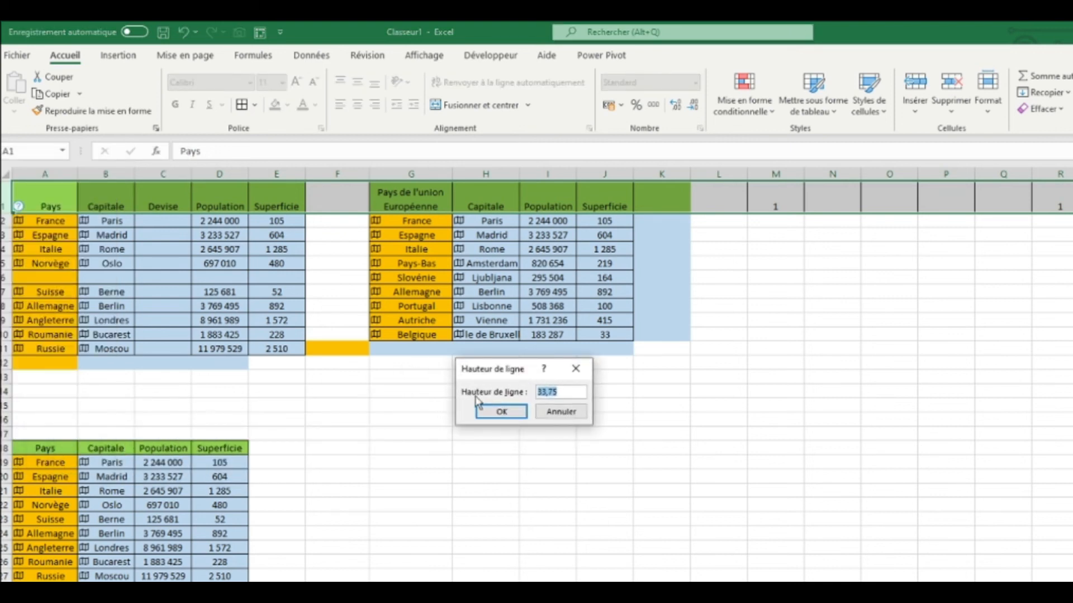
pyautogui.moveTo(566, 391); pyautogui.dragTo(534, 398)
pyautogui.write('34')
pyautogui.click(513, 414)
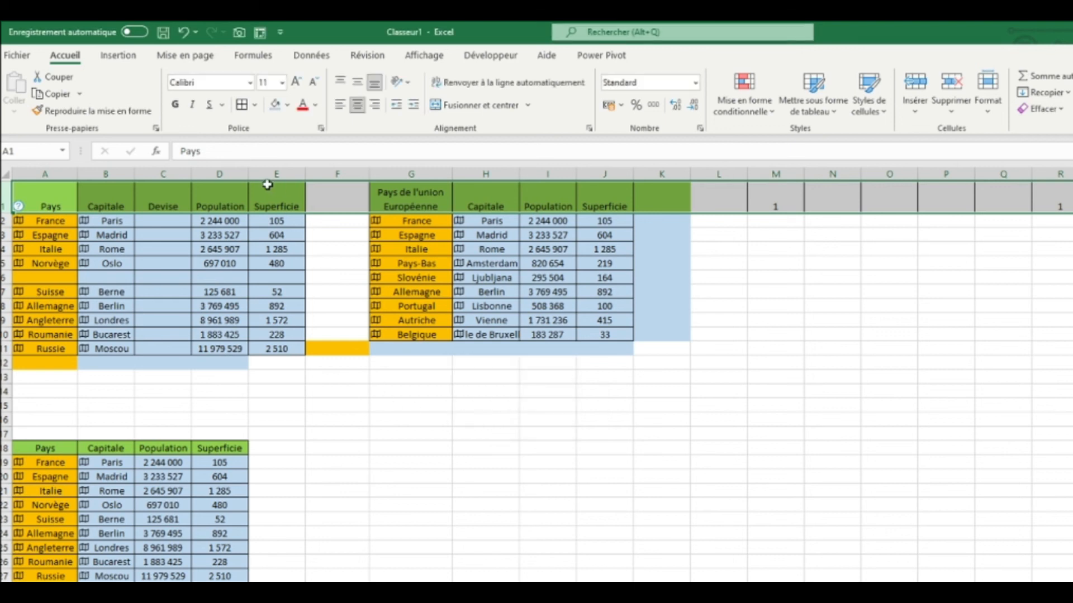
# - Check the row height value of row 1
pyautogui.moveTo(2, 213); pyautogui.dragTo(3, 212)
pyautogui.rightClick(5, 201)
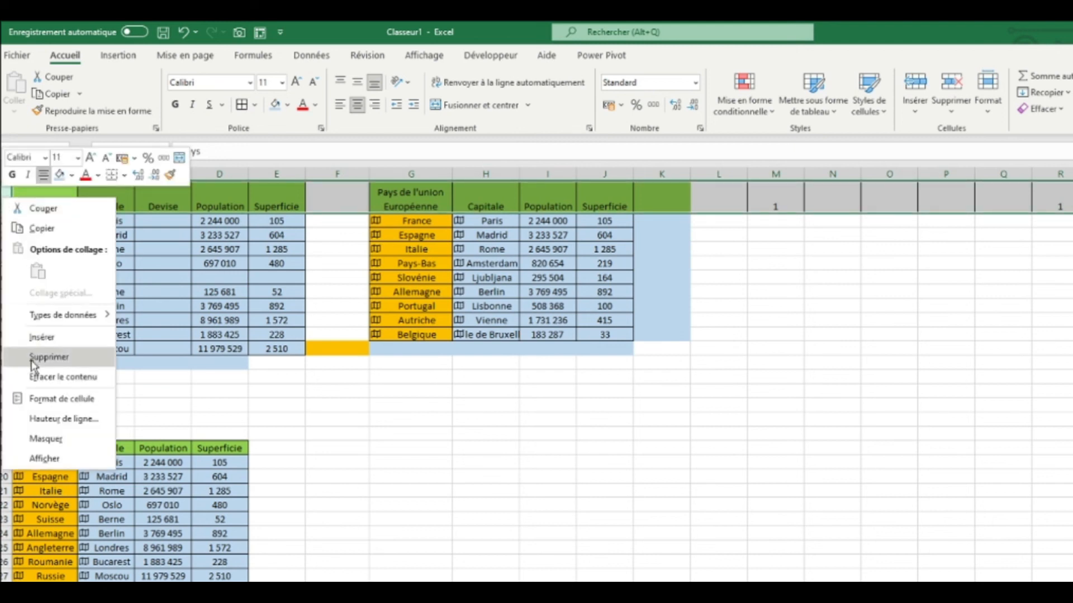
pyautogui.click(88, 419)
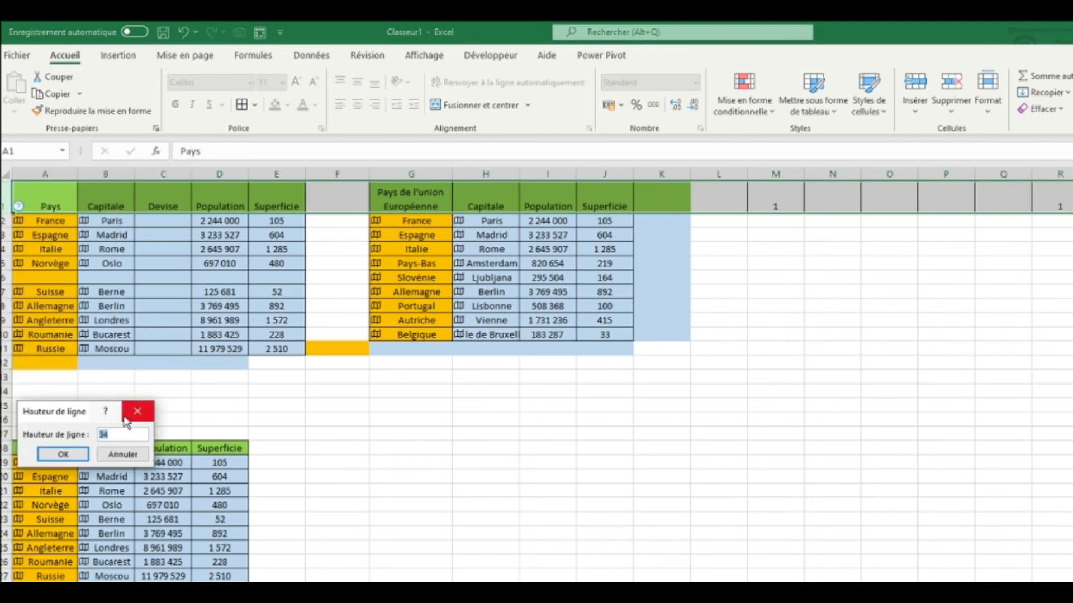
pyautogui.click(75, 456)
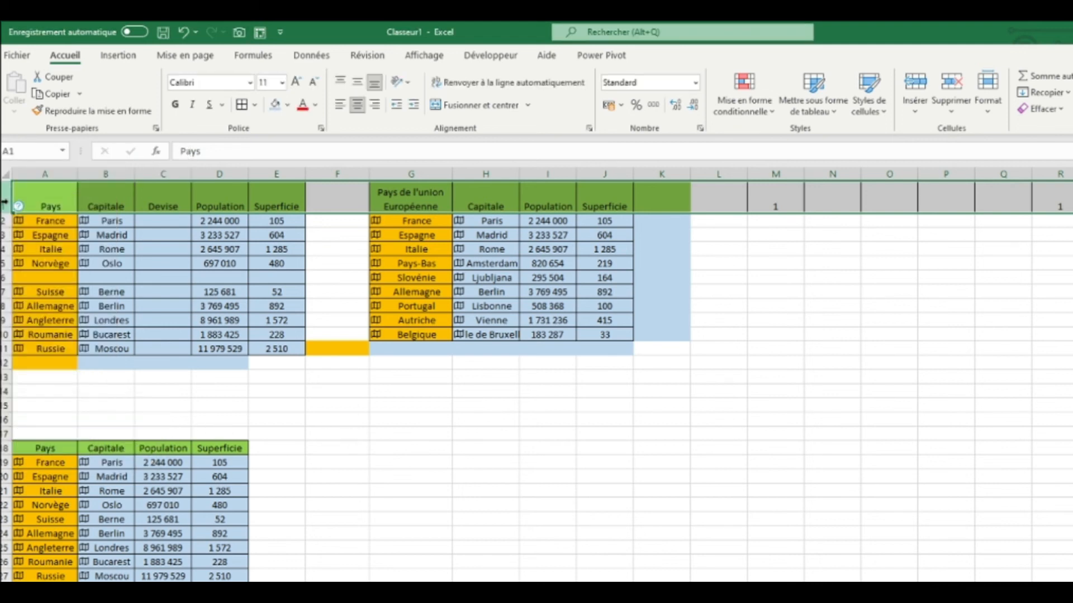
pyautogui.click(402, 176)
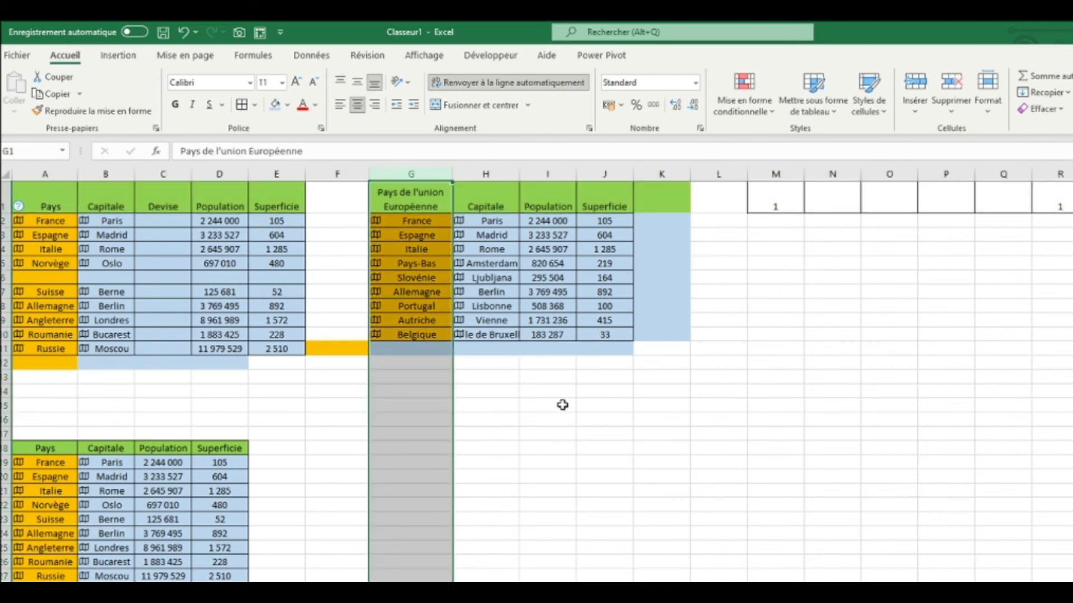
pyautogui.click(486, 405)
pyautogui.click(384, 430)
pyautogui.click(349, 436)
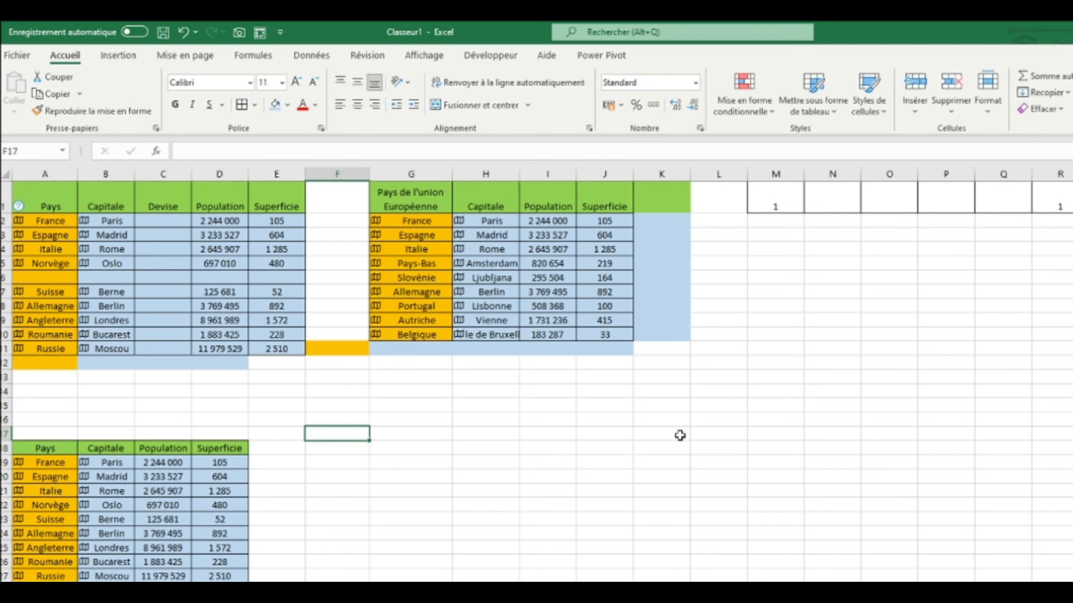
pyautogui.click(822, 408)
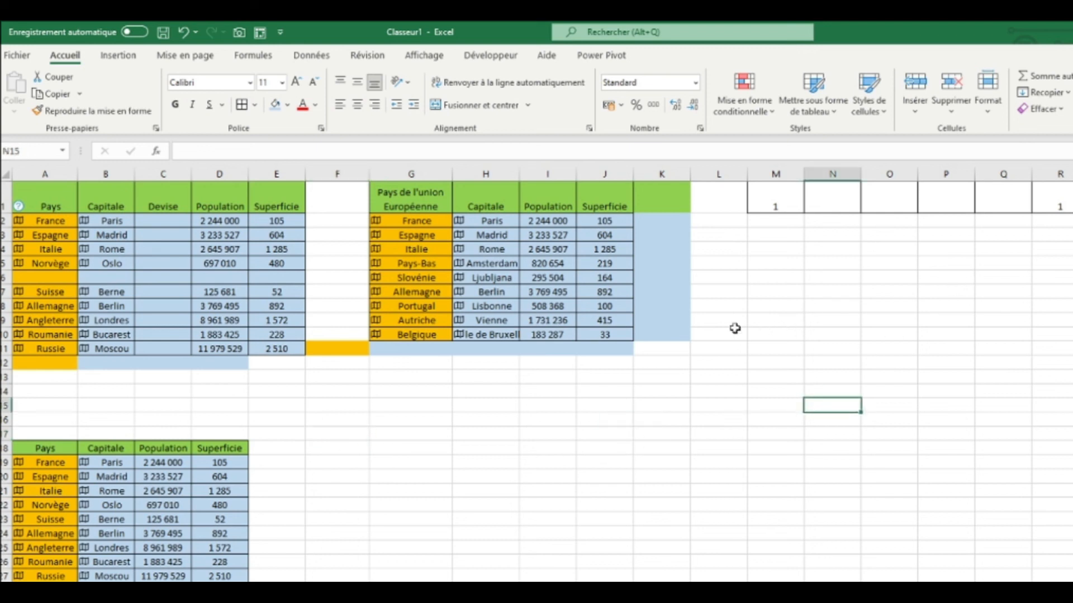